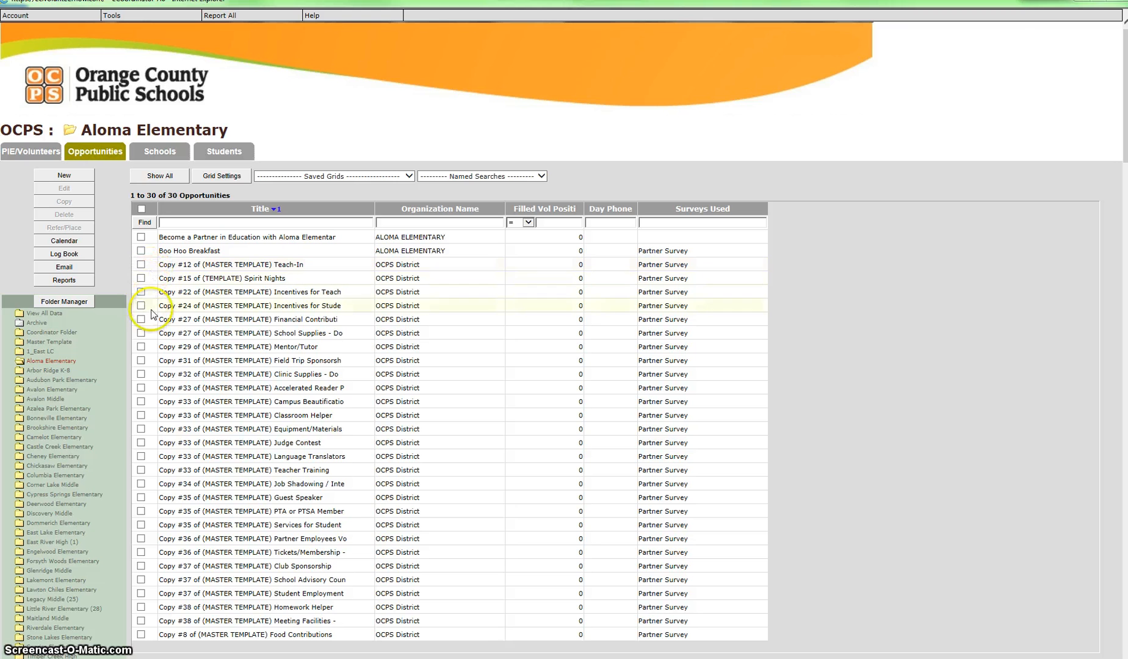
Open the opportunity "Copy #22 of (MASTER TEMPLATE) Incentives for Teachers/Staff - Donations" for editing
left_click(141, 292)
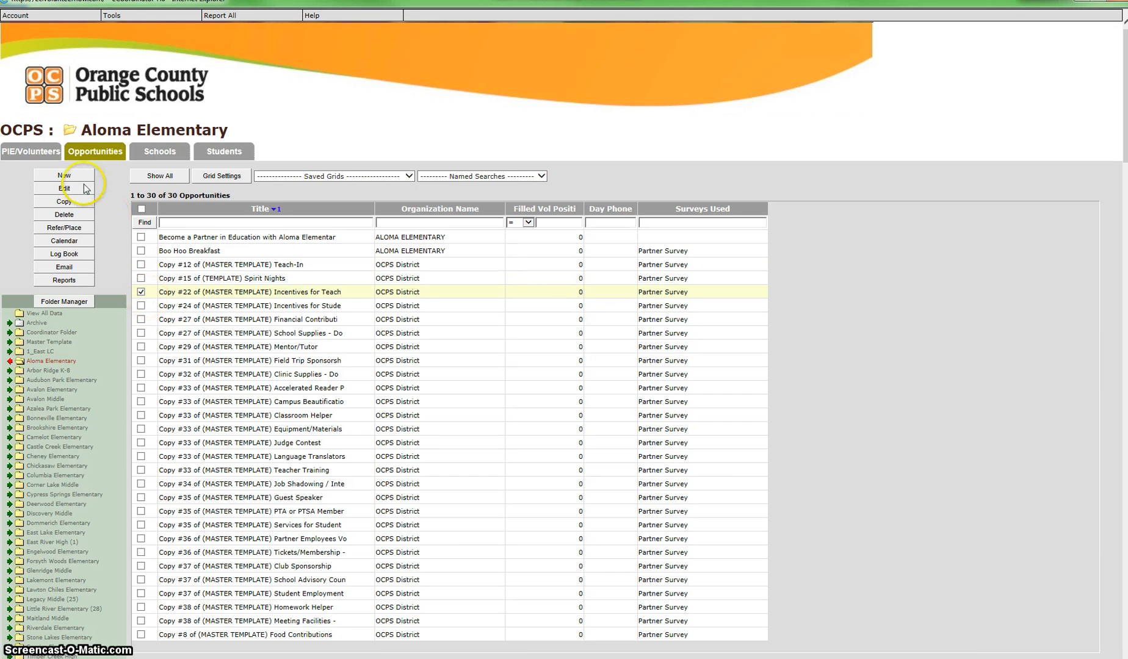
left_click(141, 291)
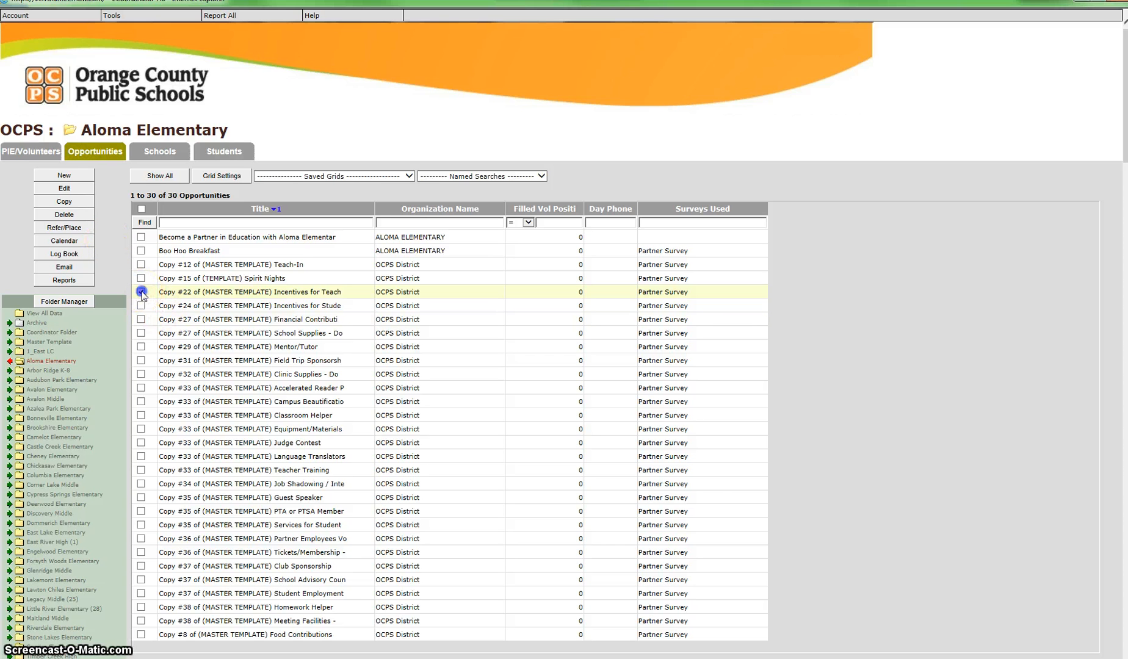
left_click(143, 291)
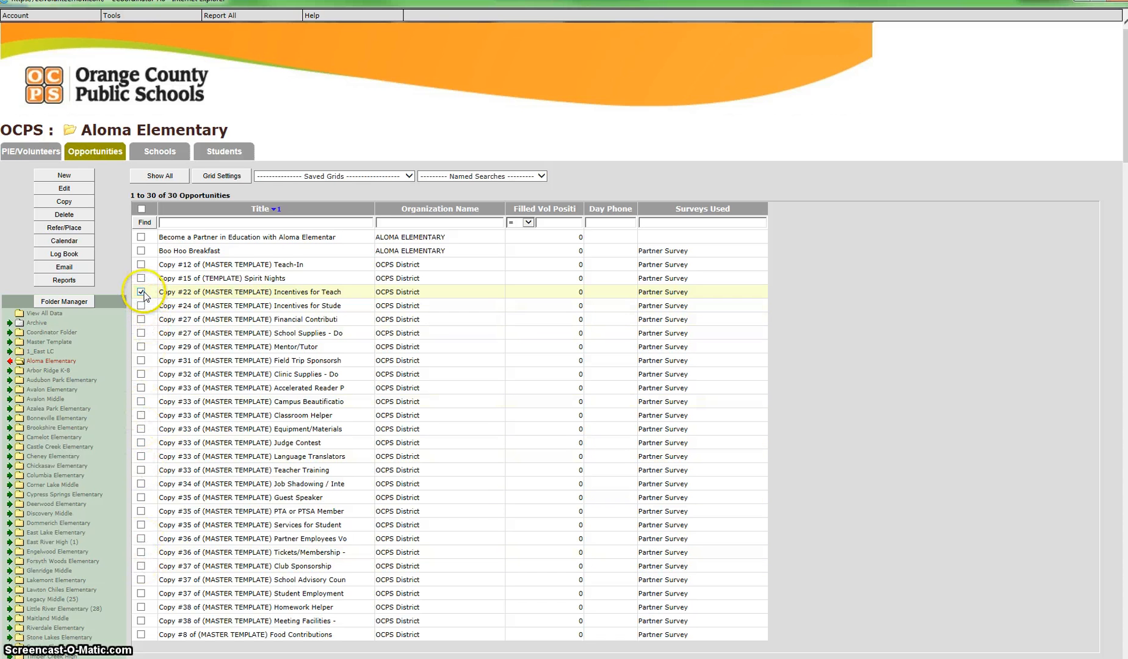
left_click(73, 191)
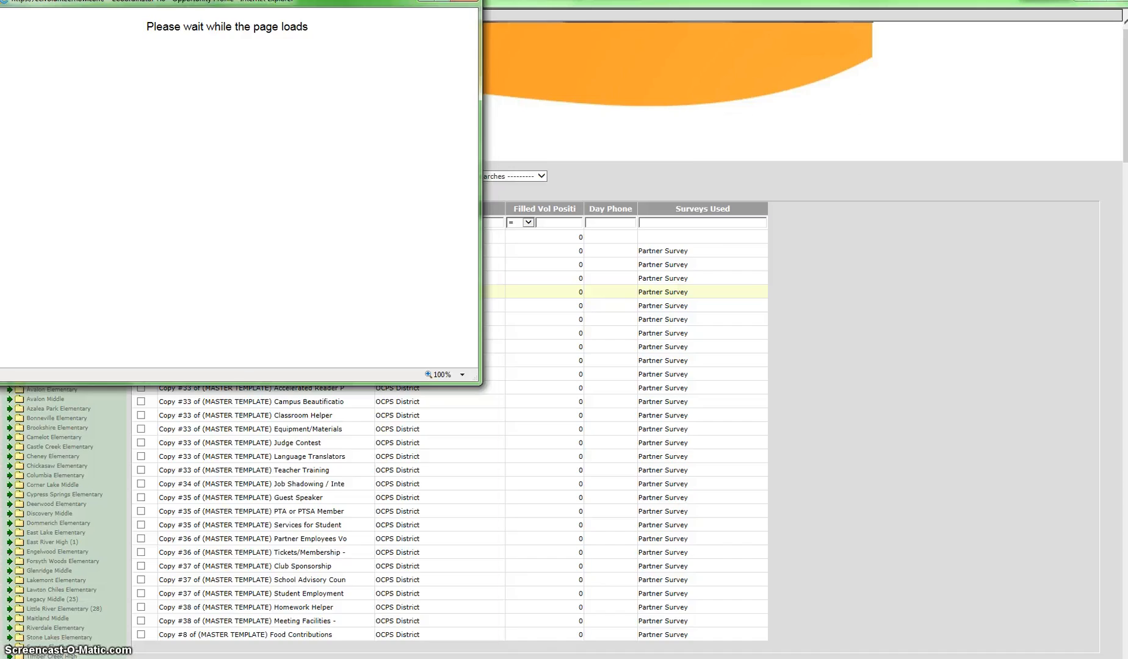
left_click_drag(273, 2, 569, 28)
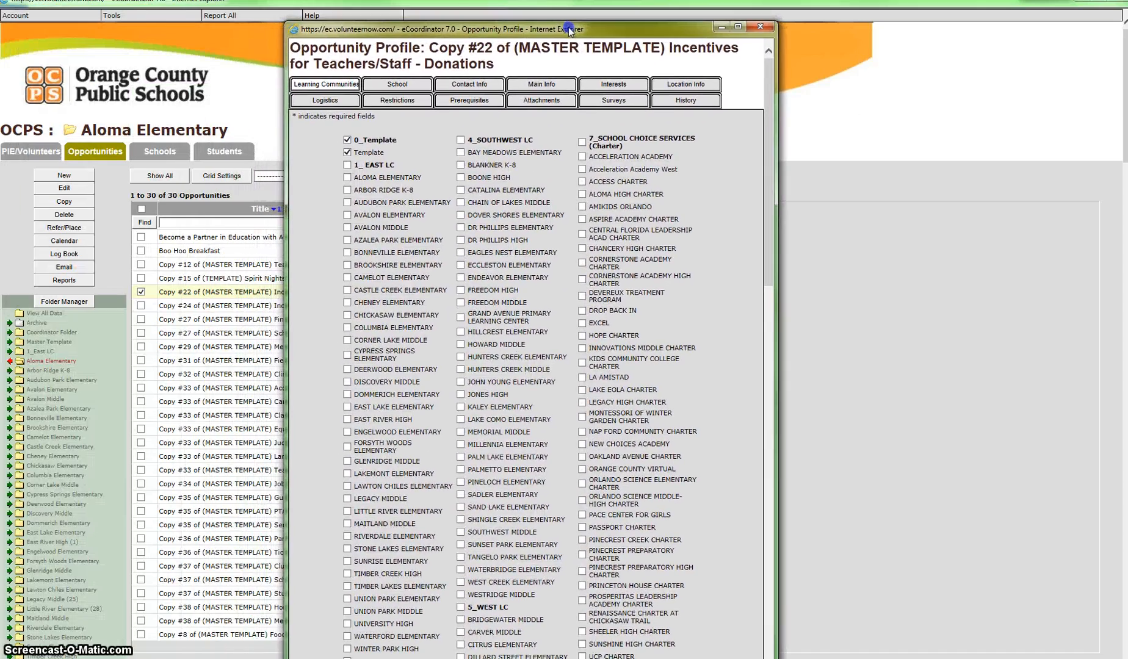
Clear the 0_Template learning community selection and assign the opportunity to ALOMA ELEMENTARY under 1_EAST LC
left_click(348, 140)
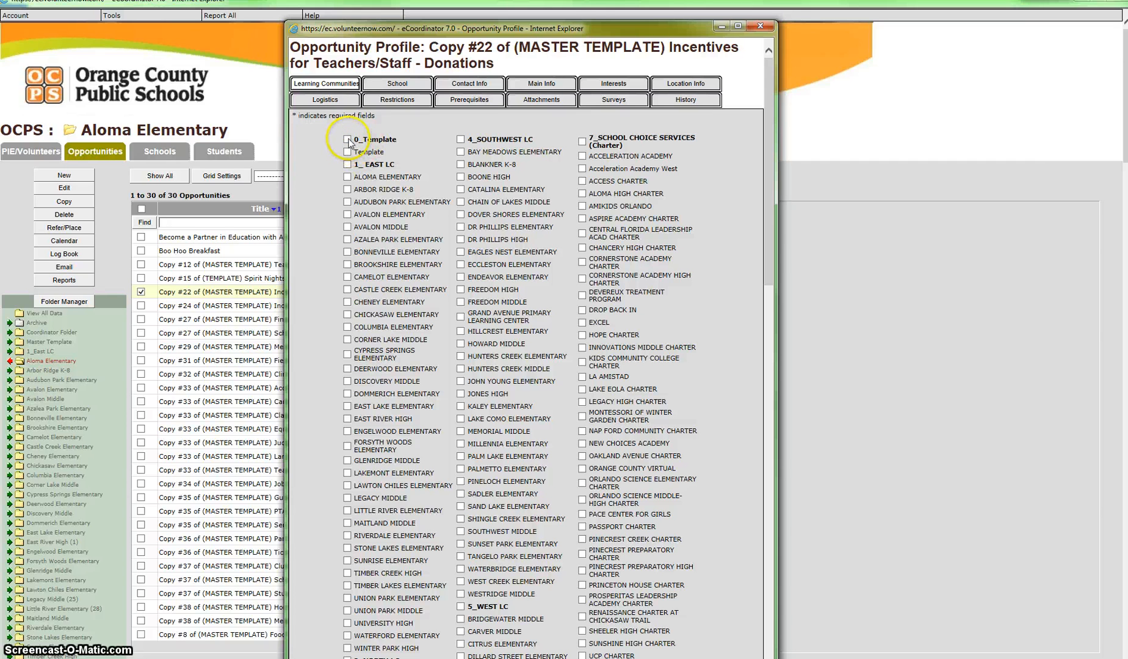
left_click(348, 139)
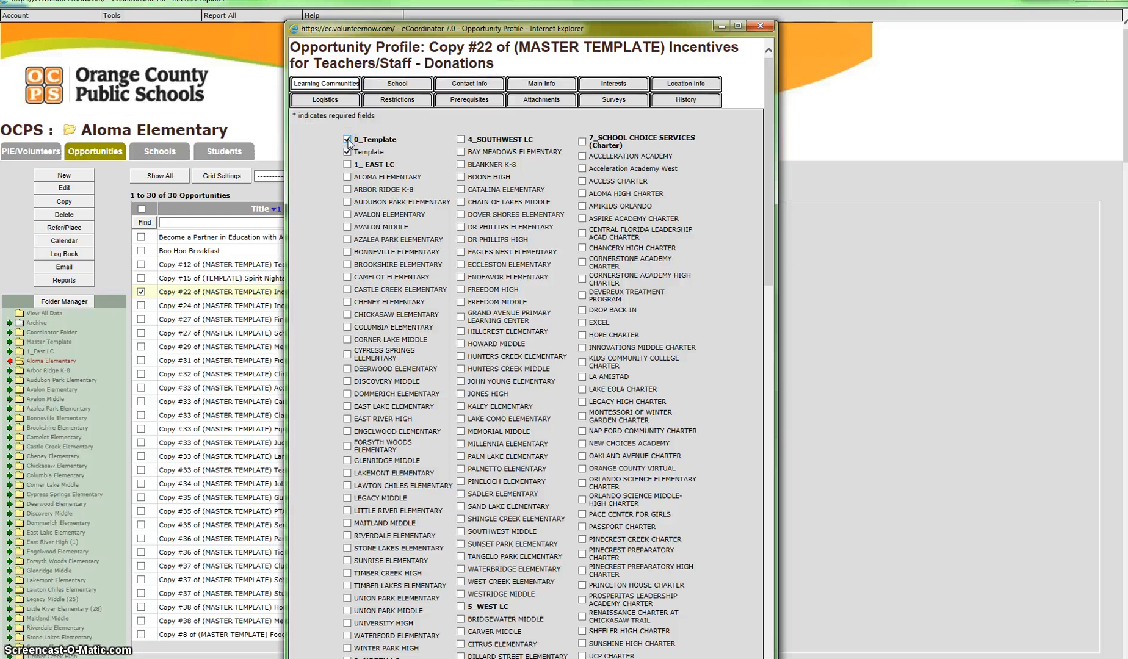
left_click(348, 140)
left_click(348, 177)
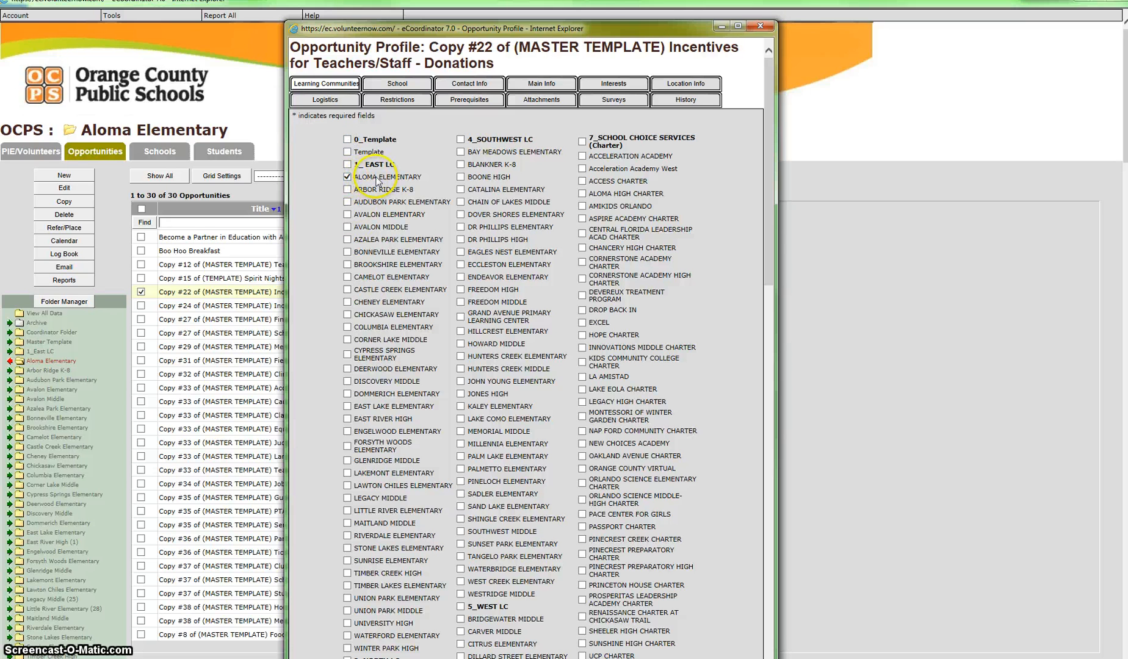
Search the school organization list for "aloma" and set ALOMA ELEMENTARY as the sponsoring organization
left_click(387, 84)
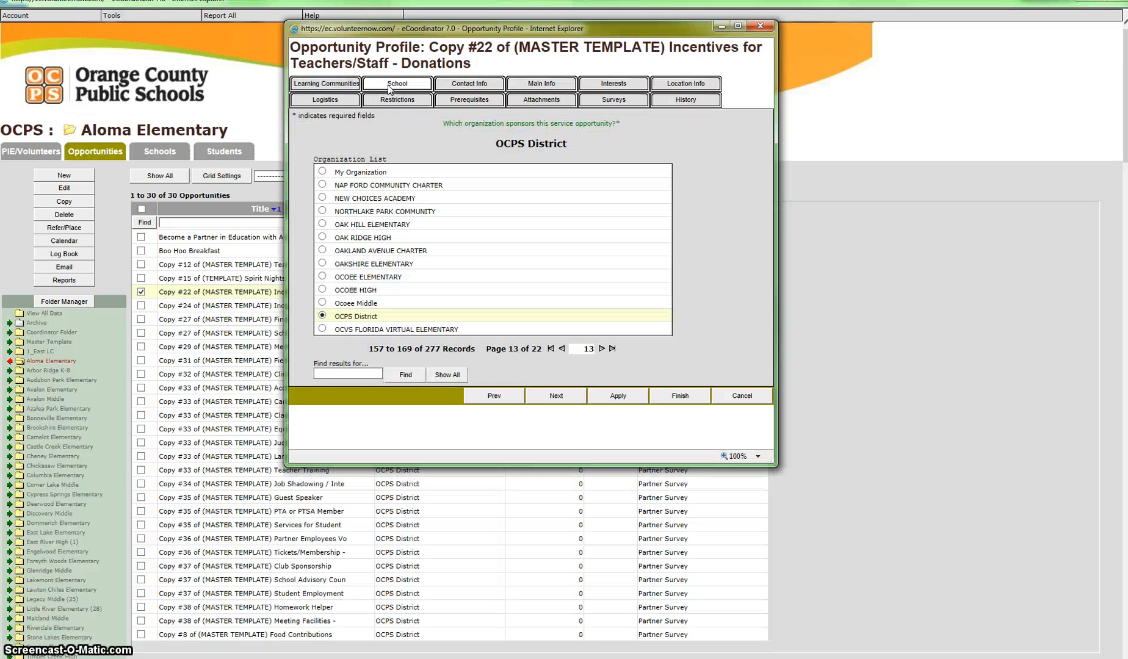
left_click(347, 372)
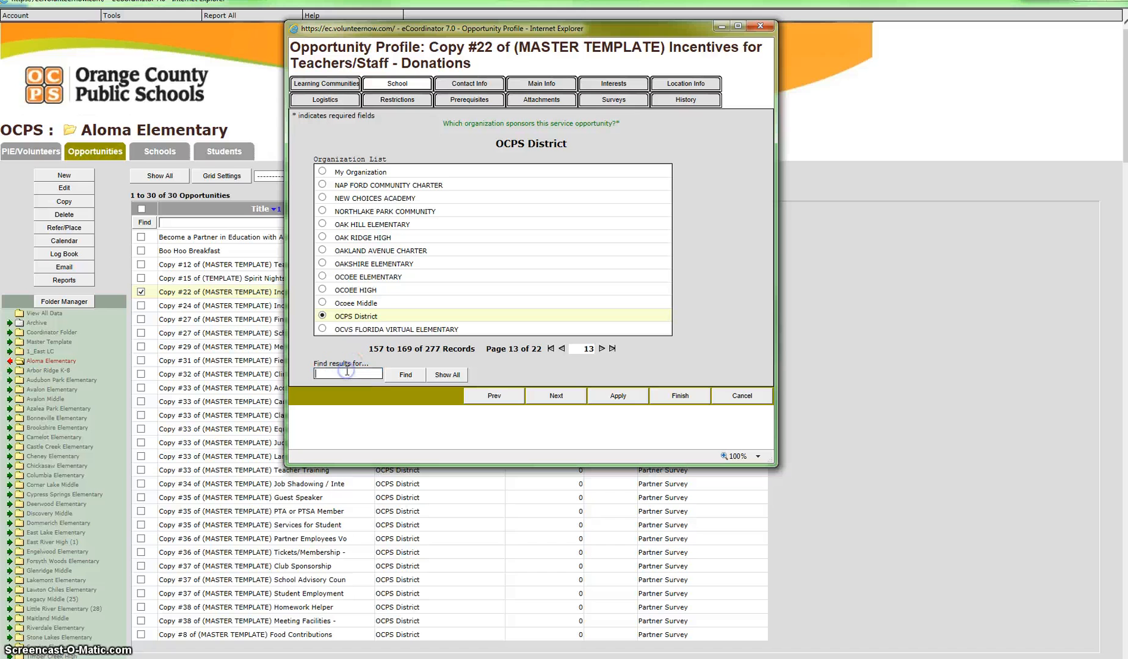
type("al")
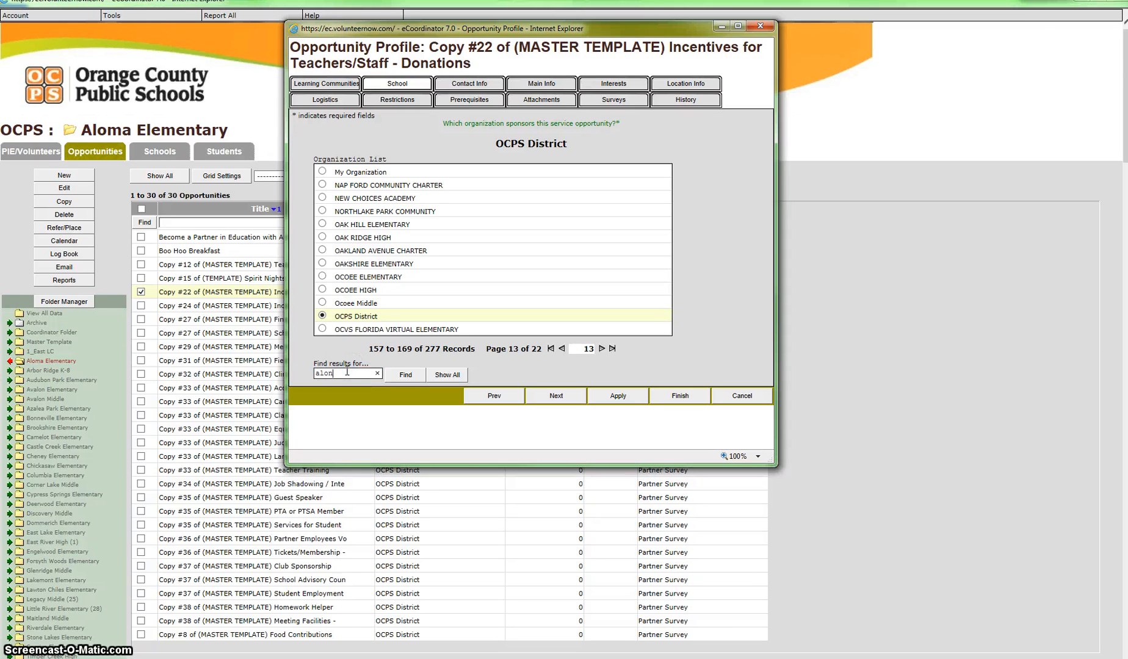
type("oma")
left_click(403, 375)
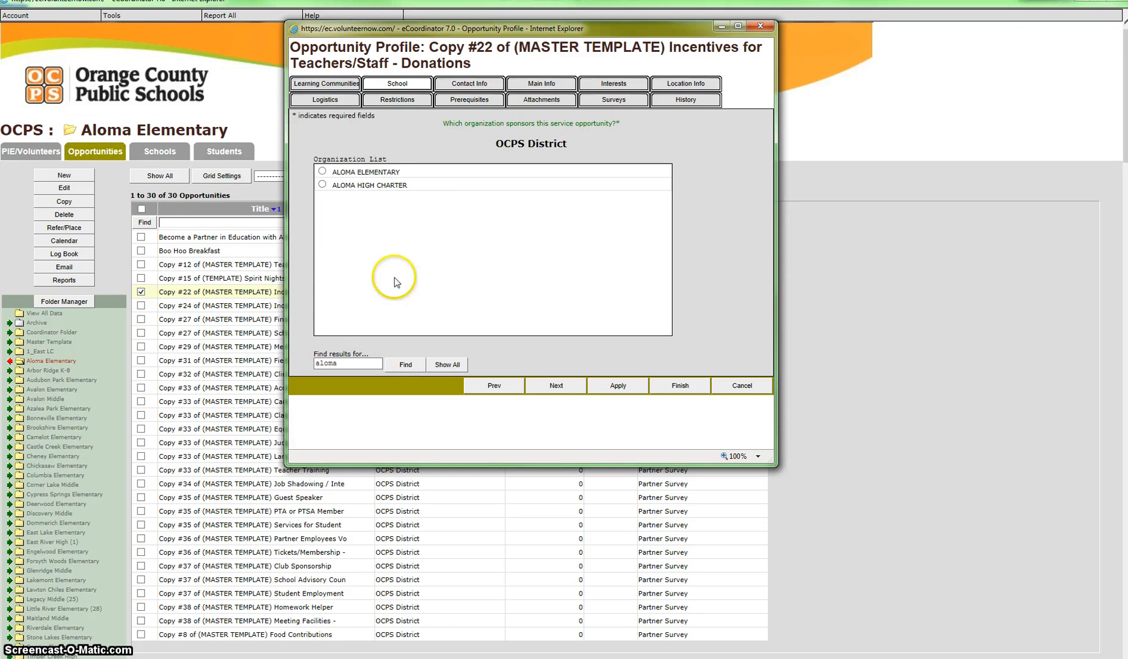
left_click(323, 172)
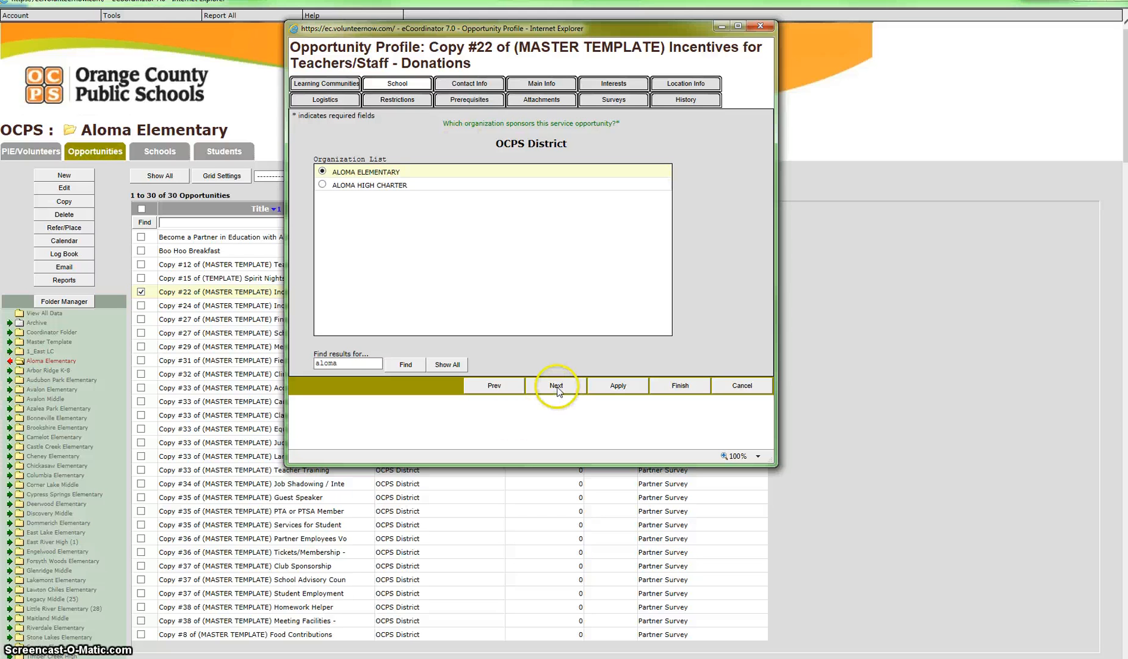
Enter "PIE Coordinator" as both the opportunity contact and the contact role, and apply the contact information
left_click(473, 86)
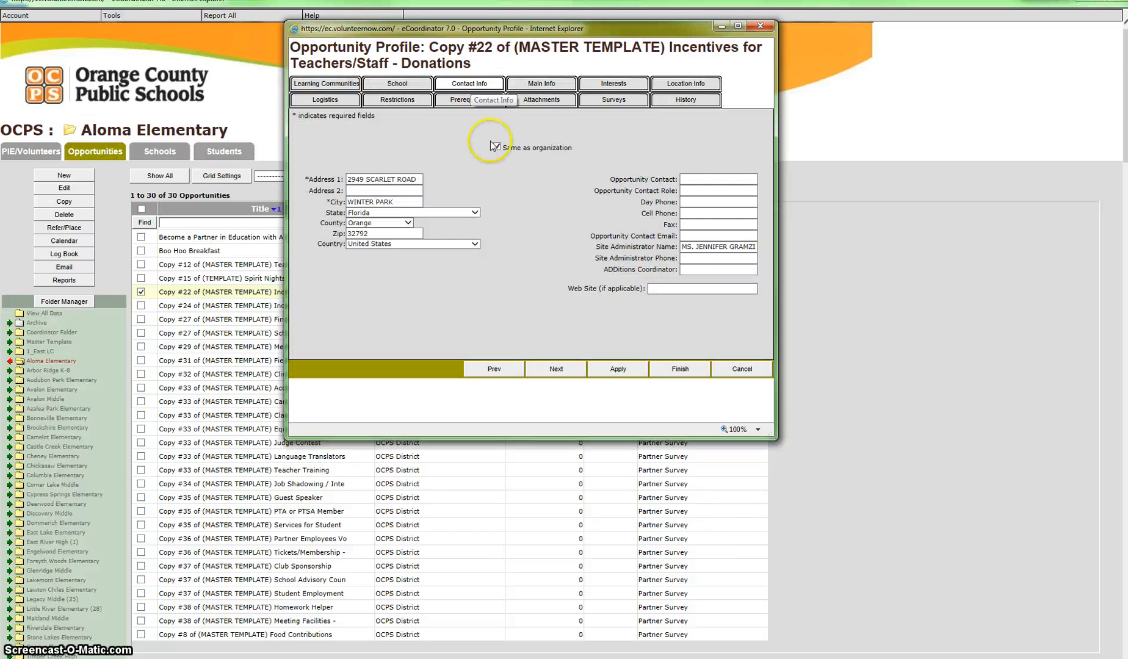
left_click(698, 178)
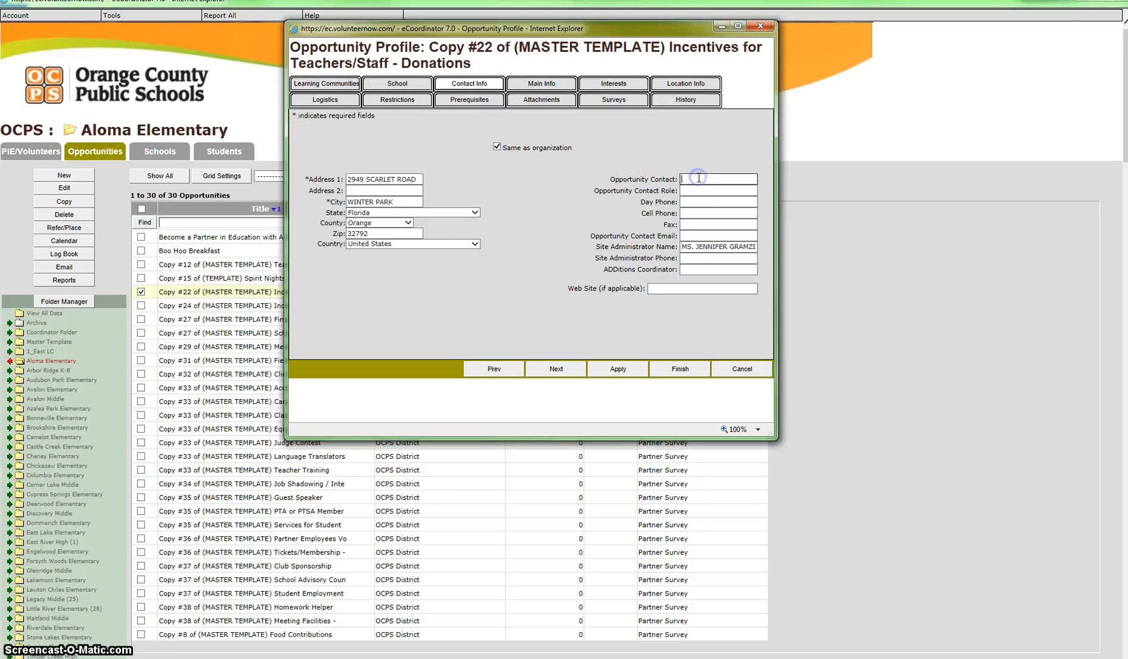
type("PIE Coordinator")
left_click(707, 191)
type("P")
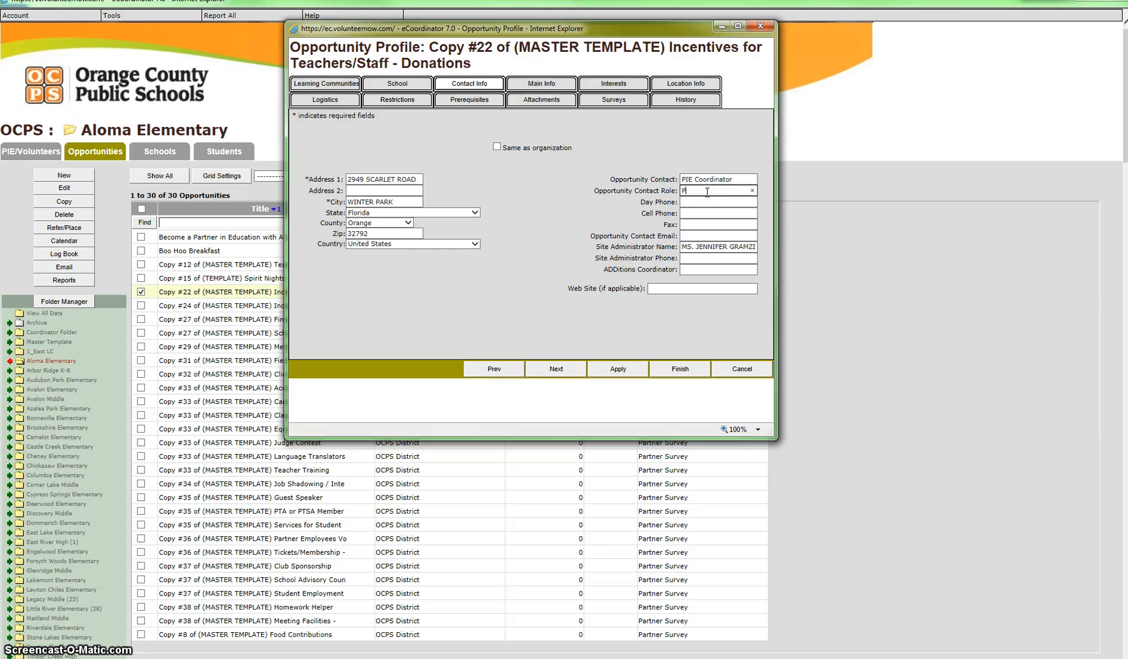
type("IE Coordinator")
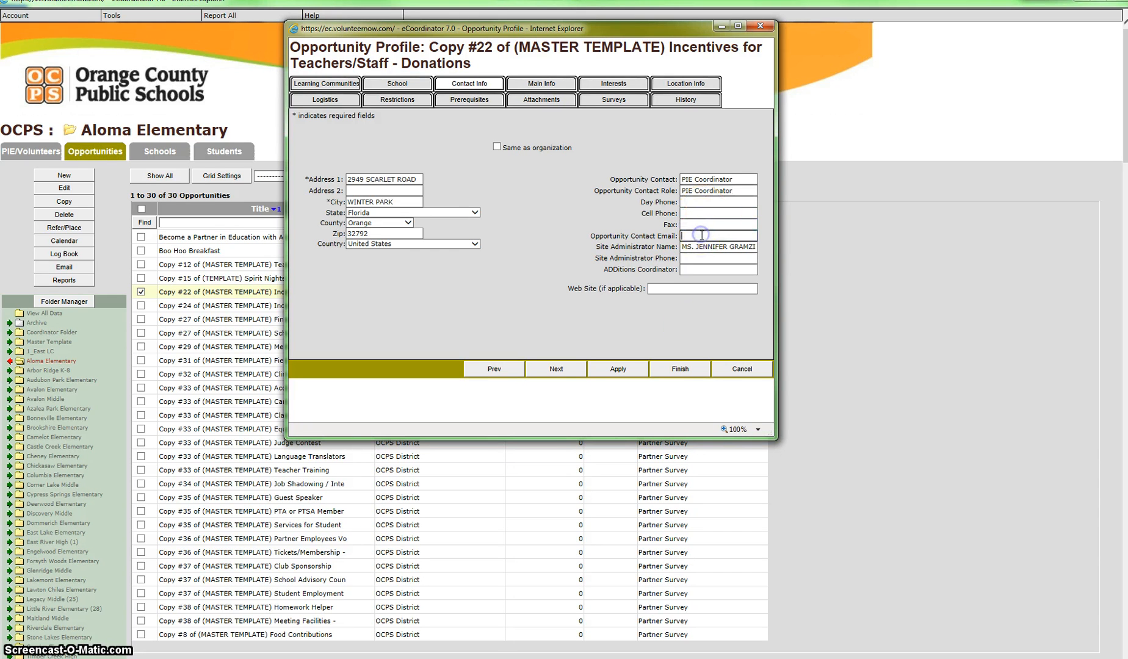
left_click(635, 368)
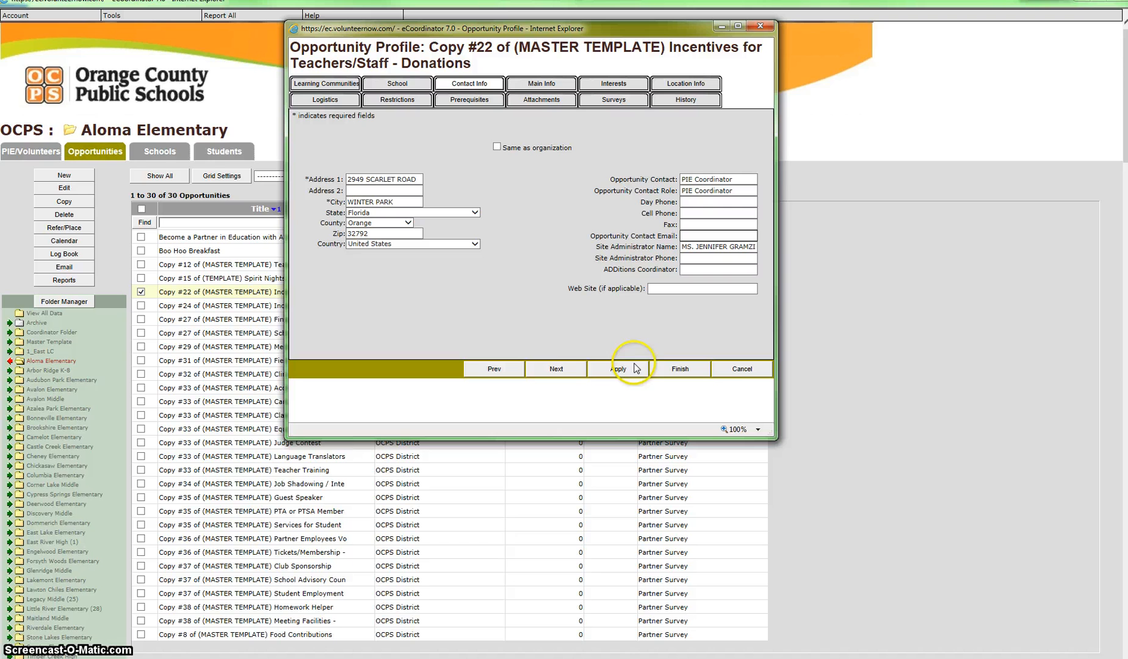
left_click(577, 370)
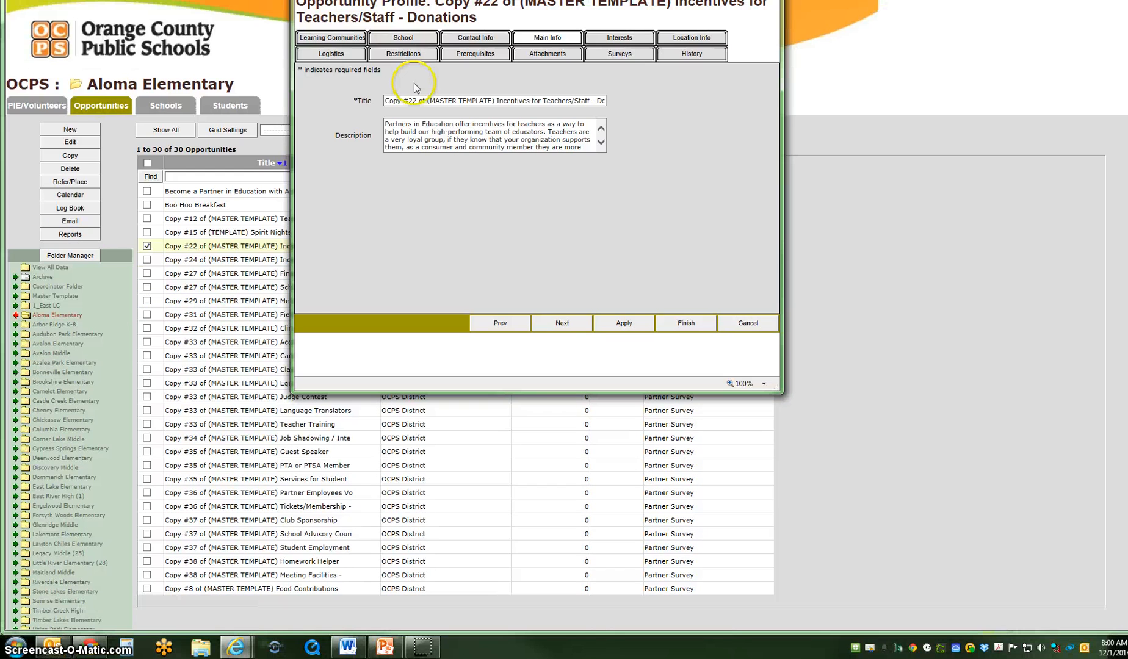
Remove the copy number and master template prefix so the title reads "Incentives for Teachers/Staff - Donations"
left_click_drag(497, 100, 392, 104)
key("Delete")
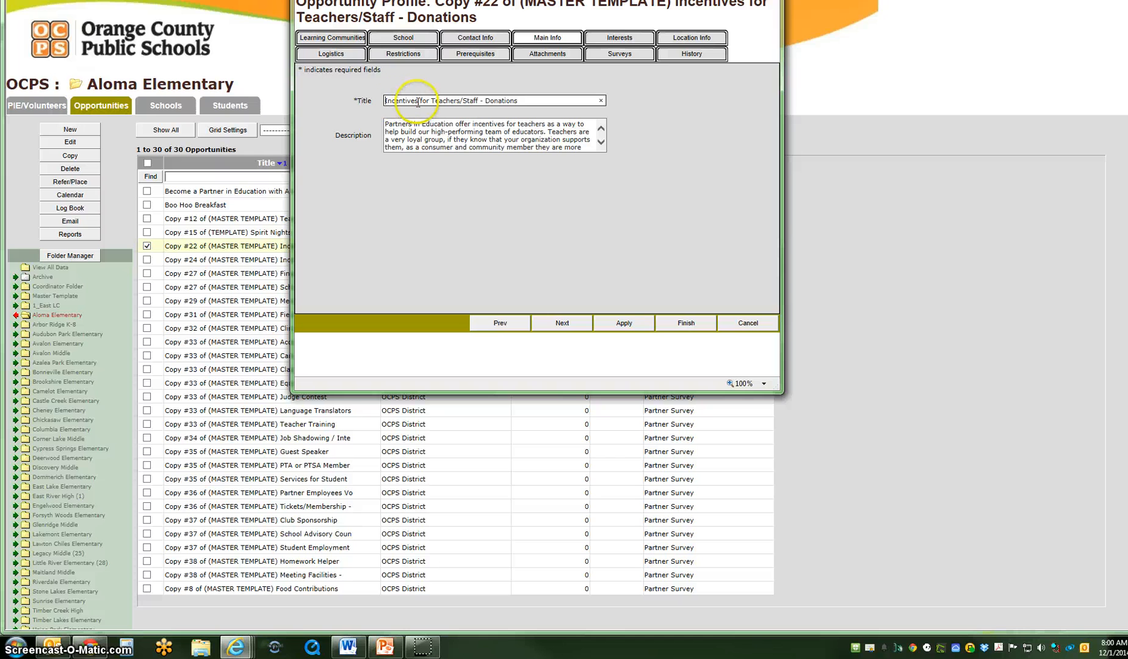
left_click_drag(518, 100, 386, 102)
Read through the opportunity's full description text, from its beginning to its end and back
left_click(426, 134)
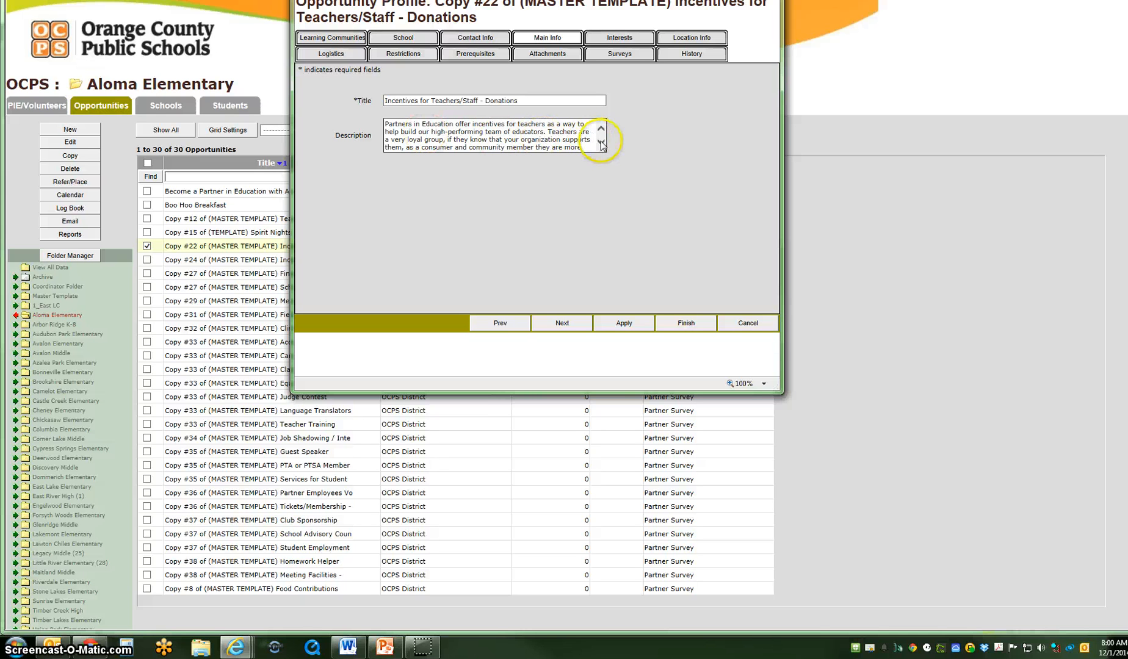
left_click(581, 139)
left_click(602, 142)
left_click(601, 142)
left_click(602, 142)
left_click(602, 142)
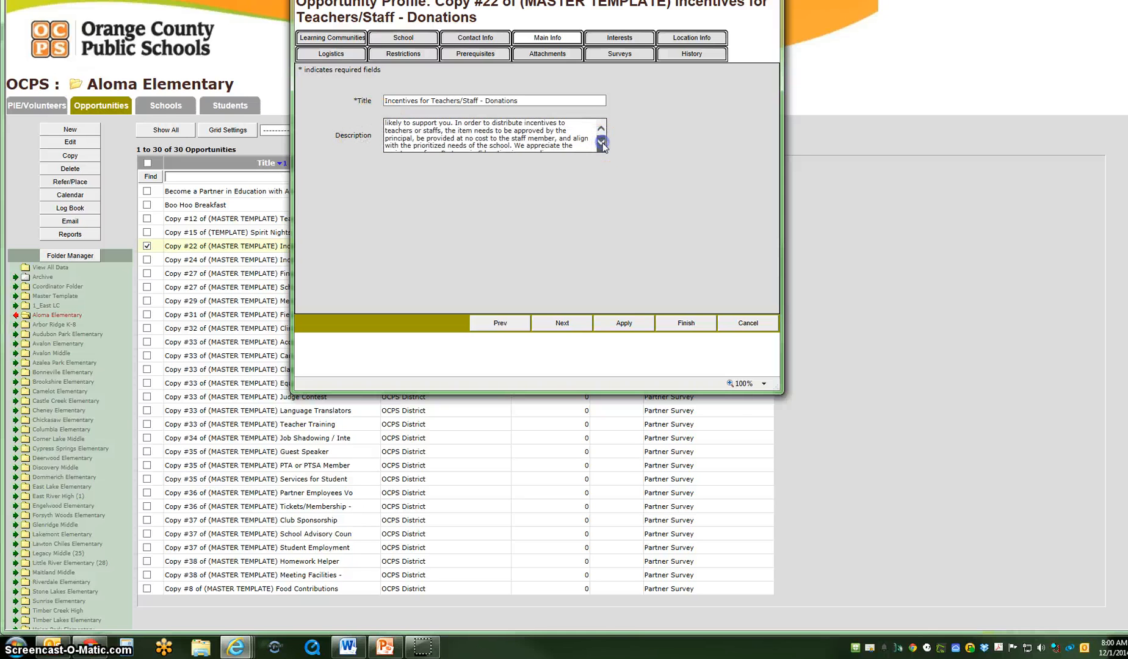
left_click(601, 142)
left_click(602, 143)
left_click(601, 142)
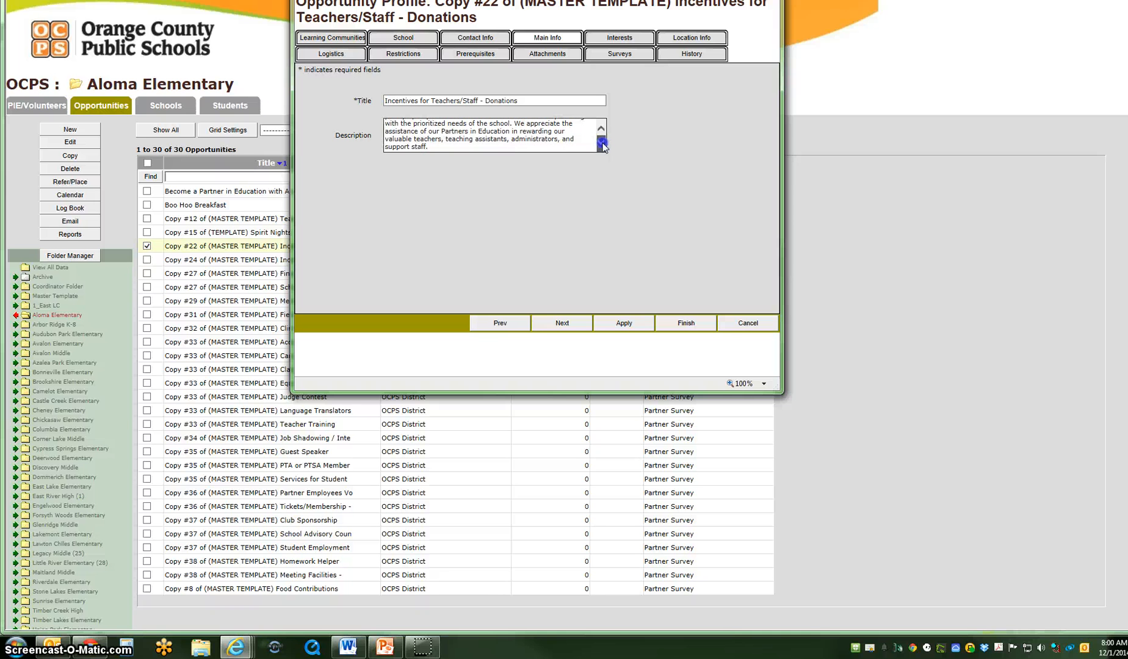
left_click(601, 130)
left_click(602, 129)
left_click(601, 130)
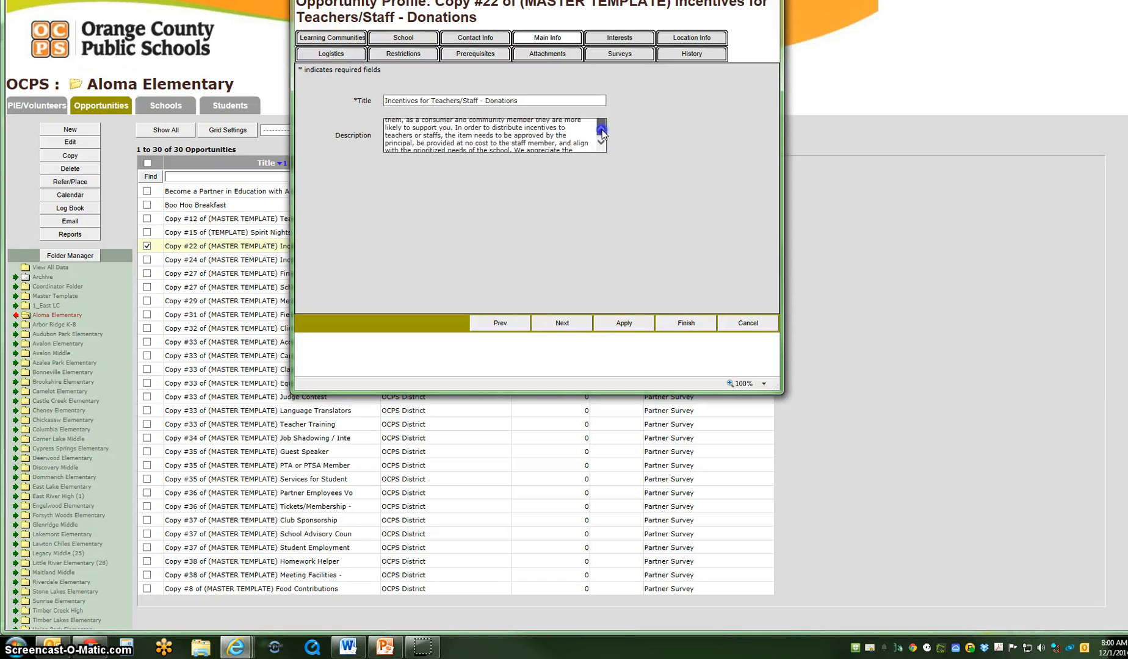
left_click(602, 130)
left_click(602, 130)
left_click(602, 130)
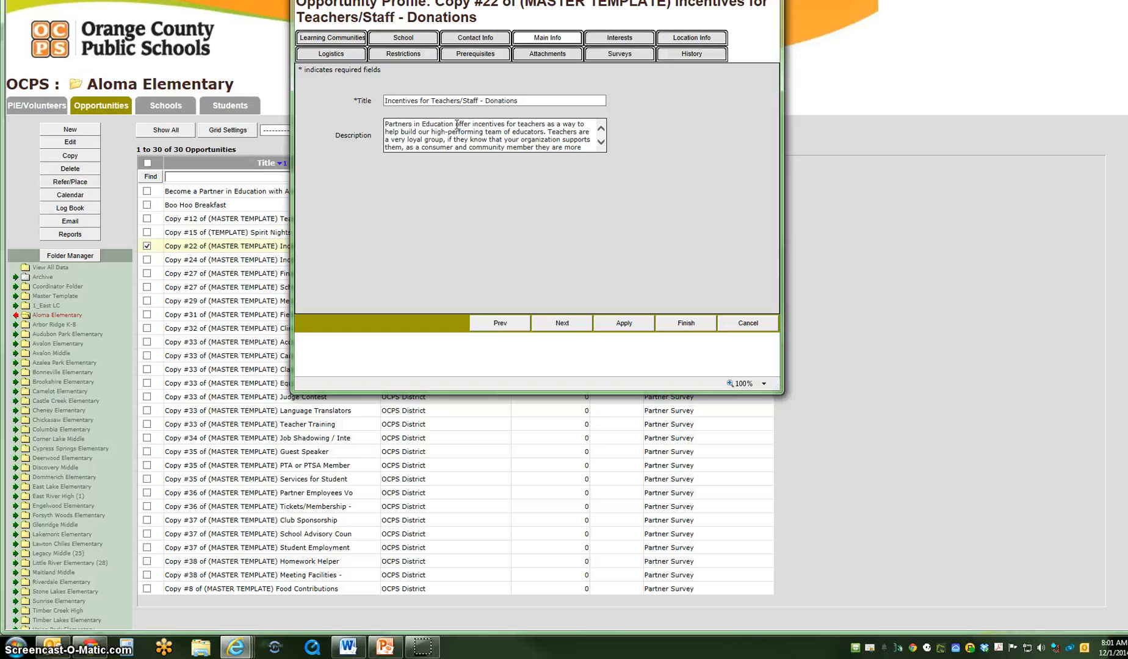
left_click(456, 135)
Apply the main information and fill in the service location address from the organization's details
left_click_drag(613, 0, 612, 41)
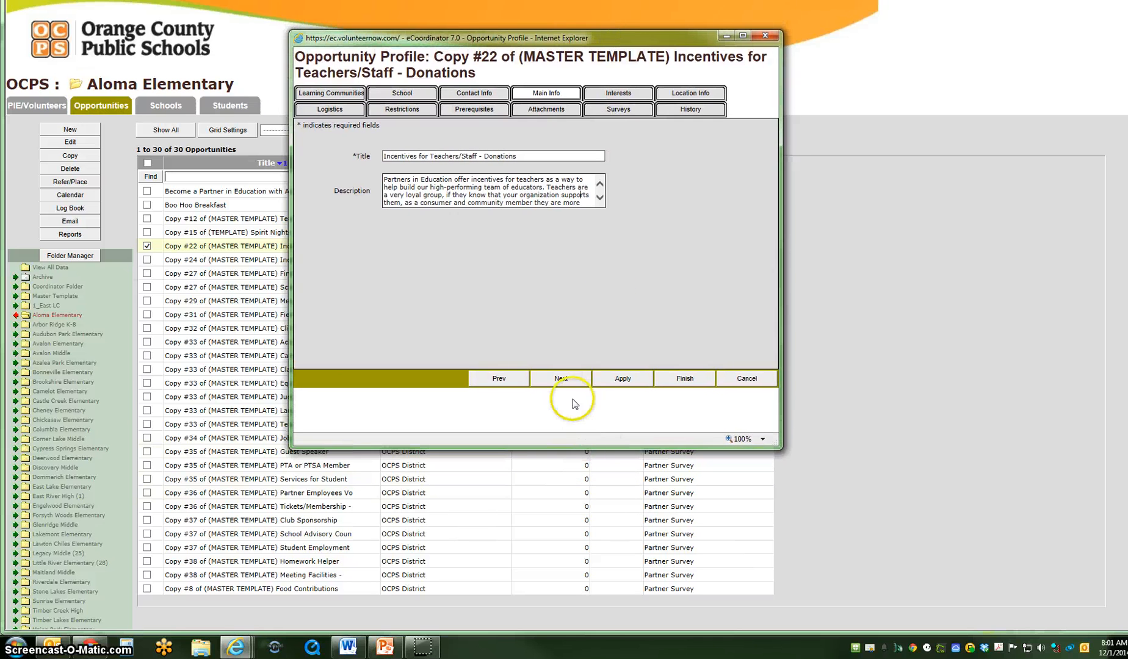
left_click(562, 379)
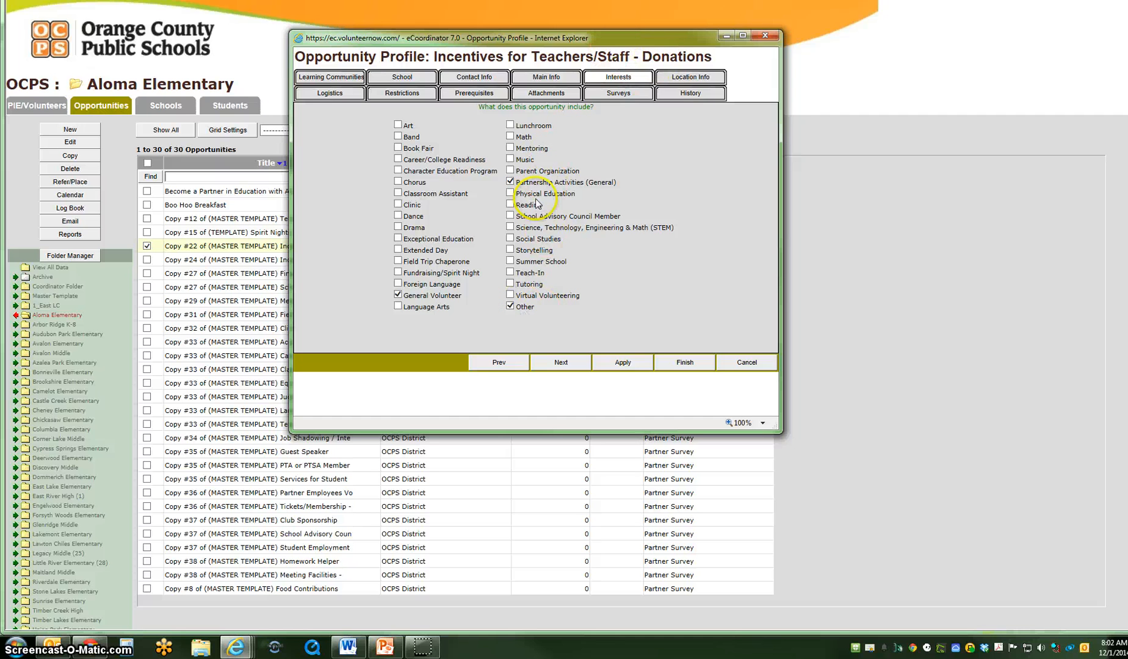
left_click(682, 79)
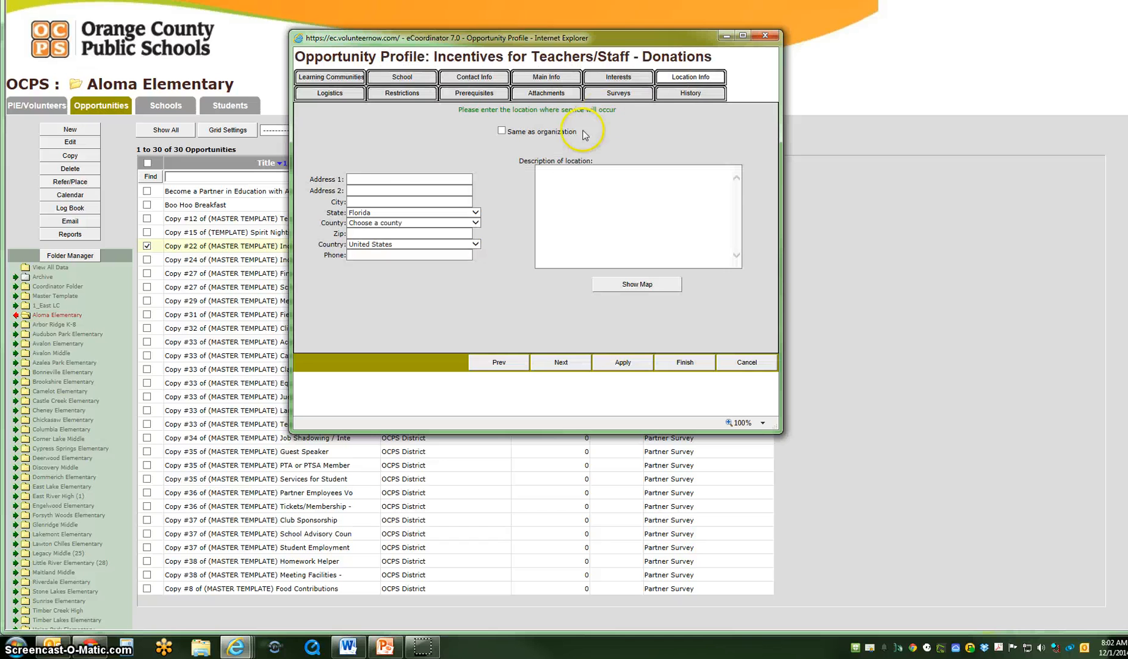
left_click(502, 131)
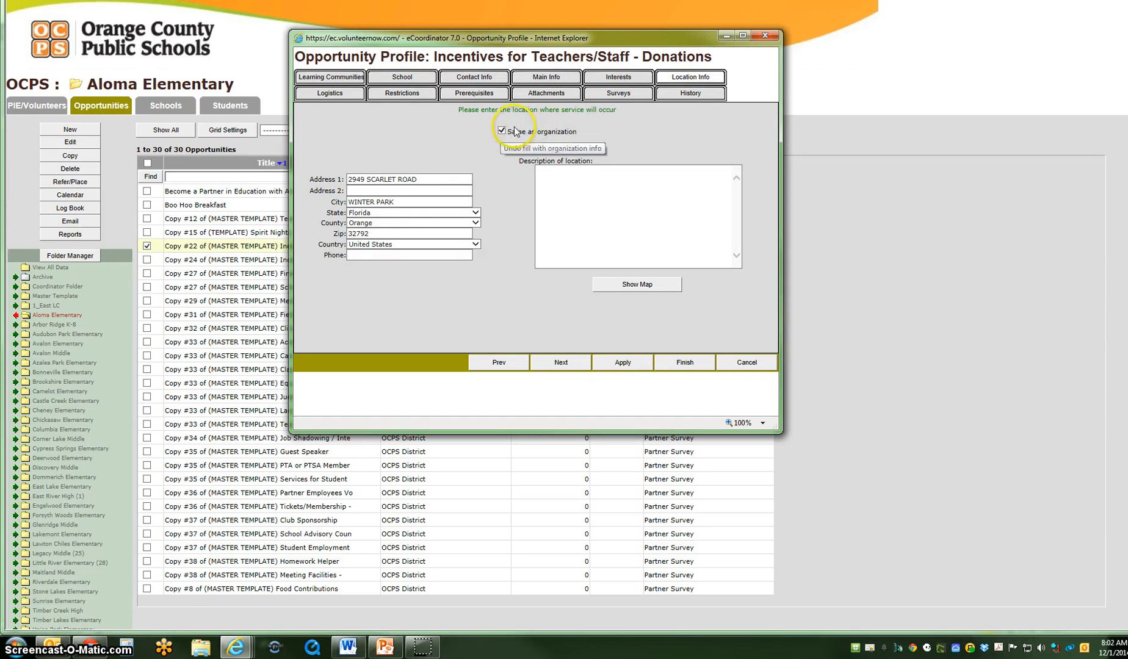
left_click(410, 189)
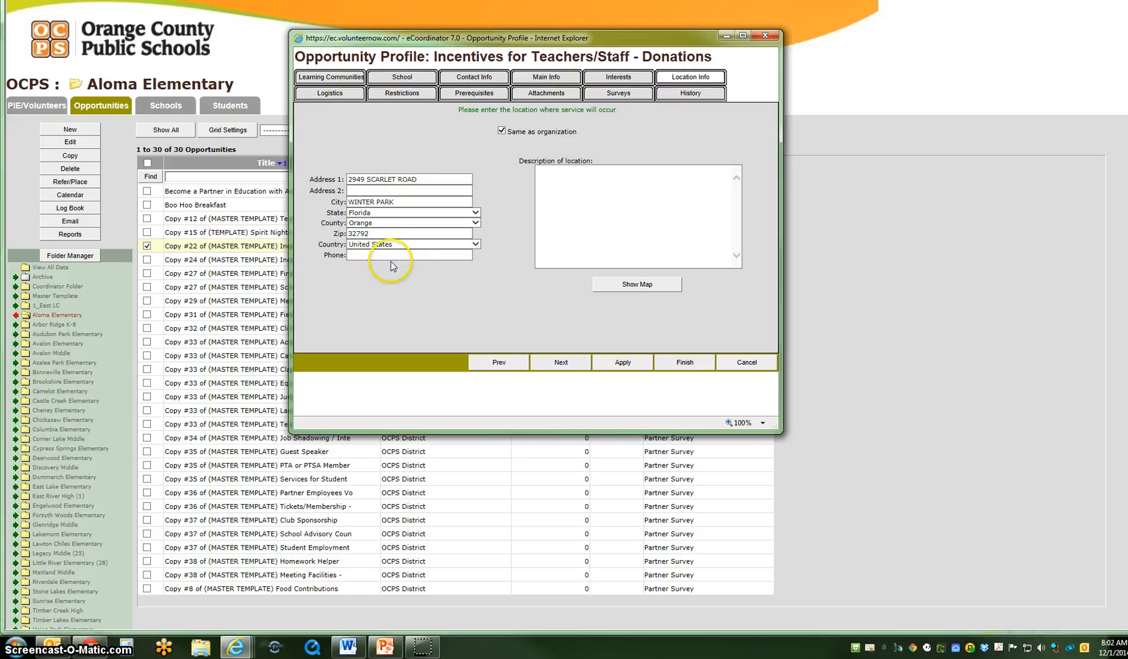
Enter a drop-off note as the description of the location and continue to the opportunity's logistics
left_click(592, 189)
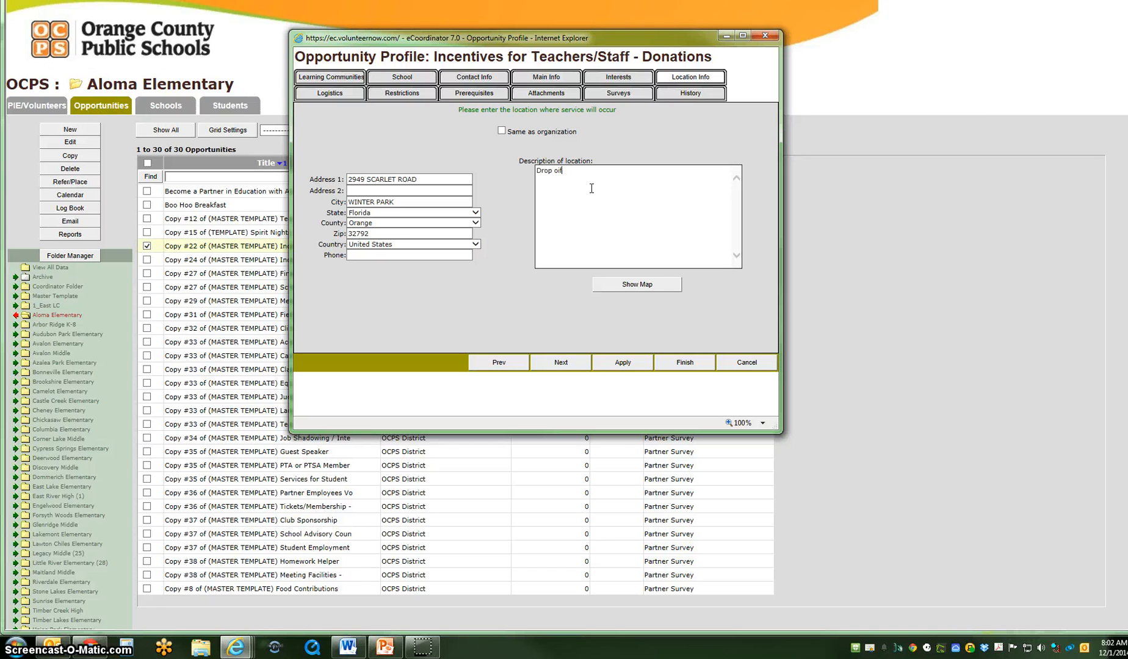
key("BackSpace")
key("BackSpace")
left_click(560, 362)
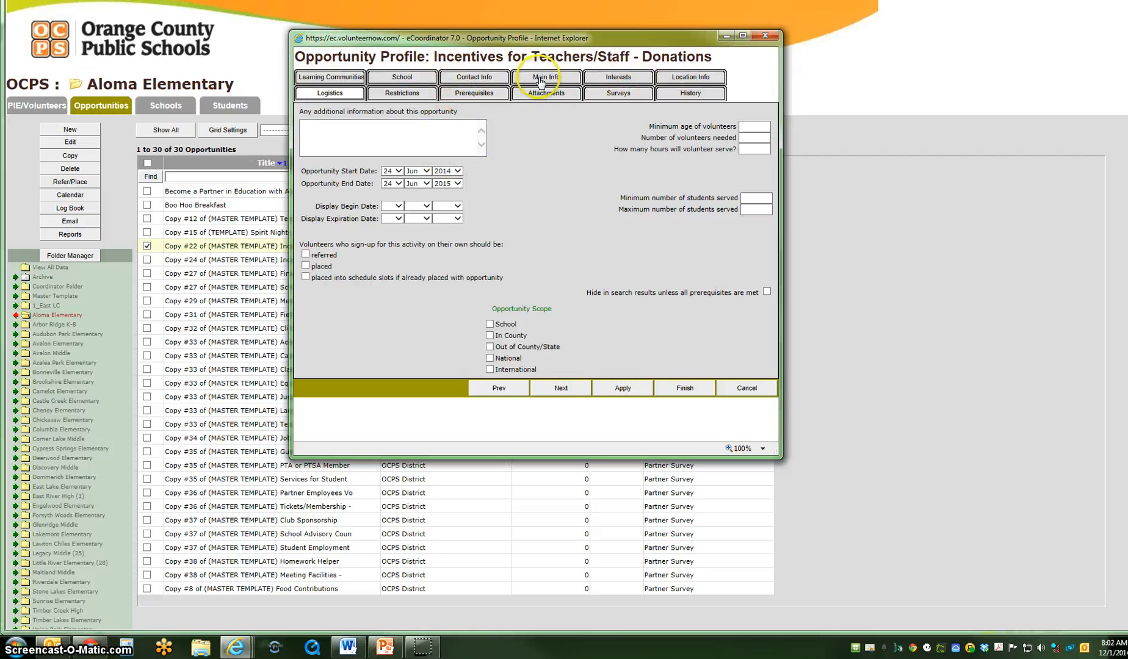
Enter additional information: "Aloma Elementary is looking to cement our teacher retention by having some nice incentives from our Partners to let our teachers know they are appreciated."
left_click(439, 131)
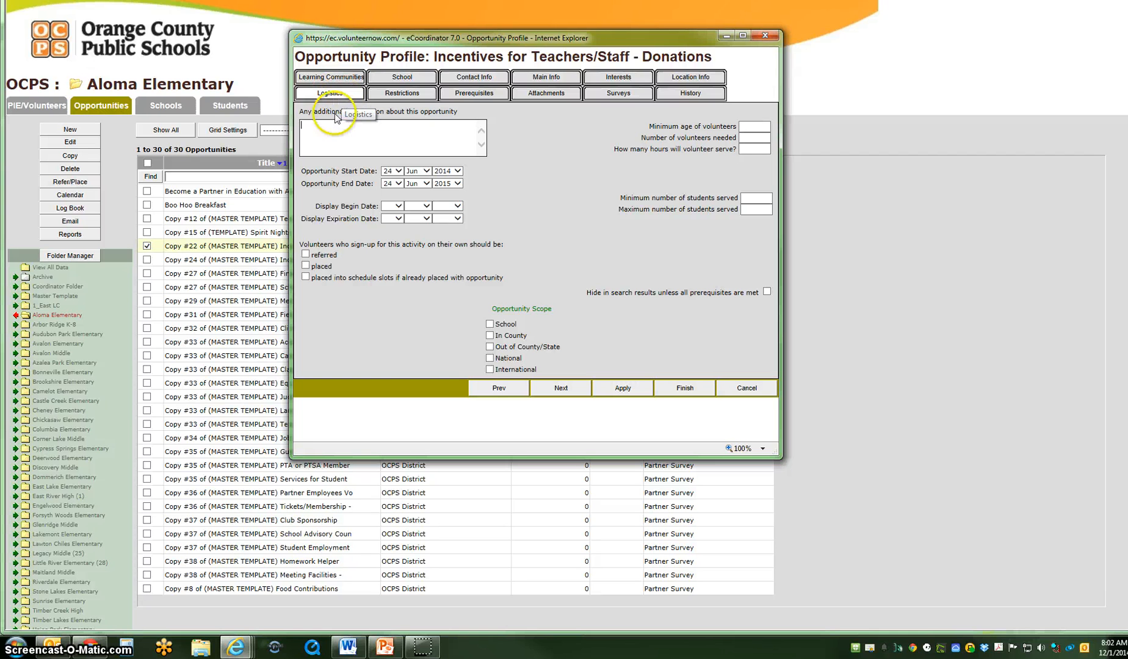
left_click(326, 133)
type("Aloma Element")
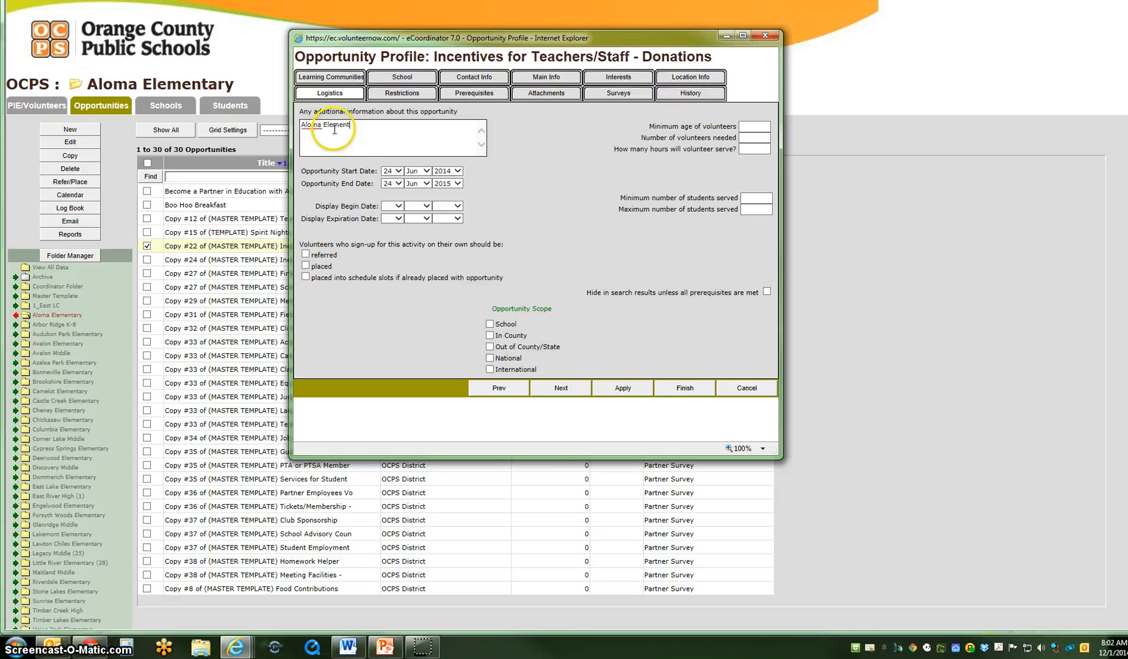
type("ary is looking to ")
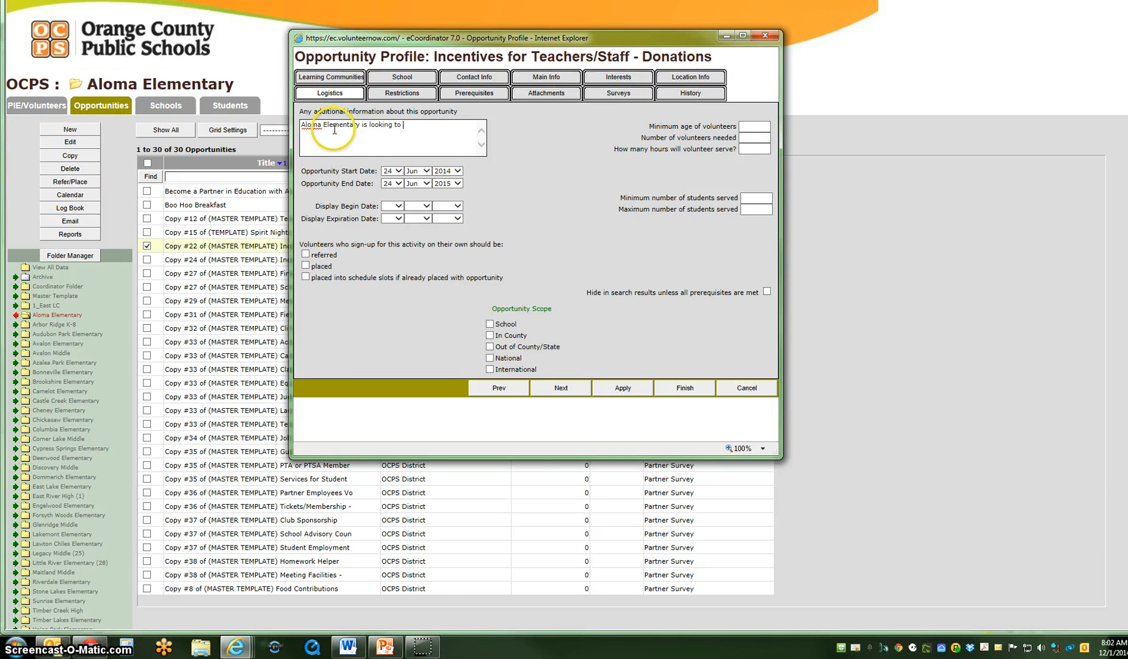
type("cement our teac")
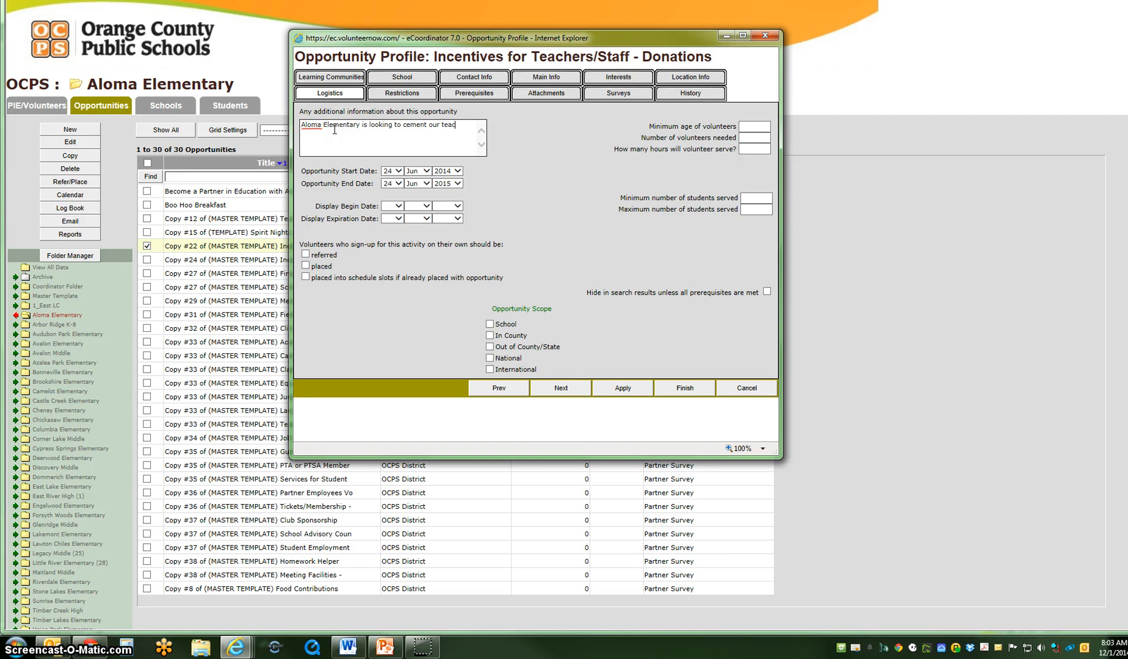
type("her retention by having some nice incenti")
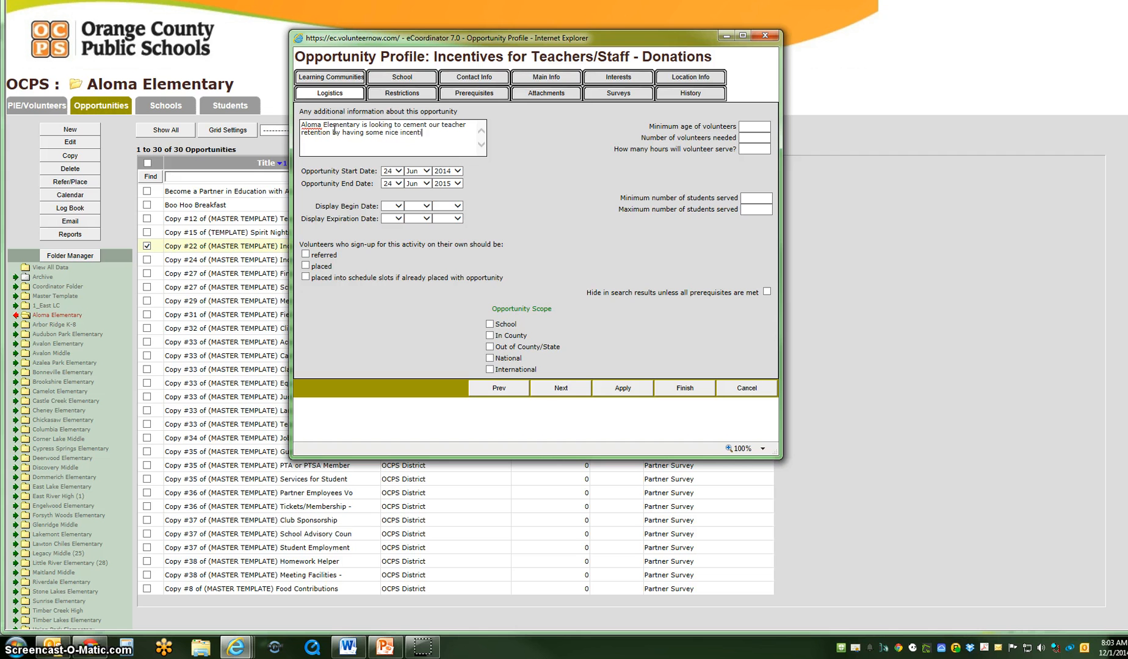
type("ves from our Partners to ket our teacher")
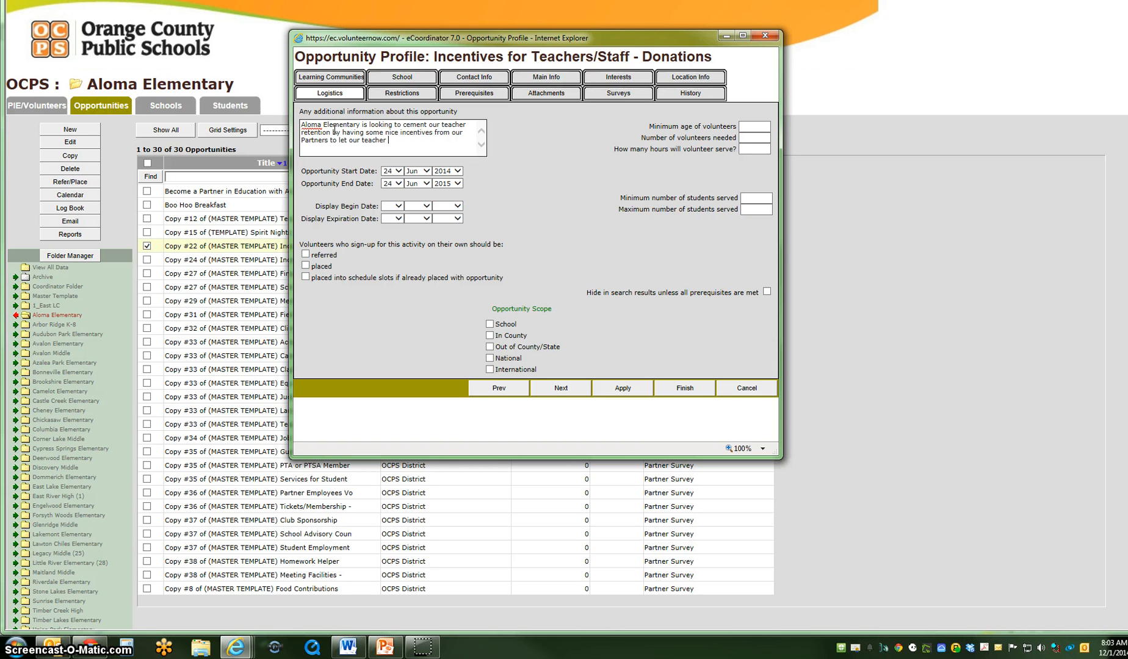
type("s know they are appr")
type("eciated.")
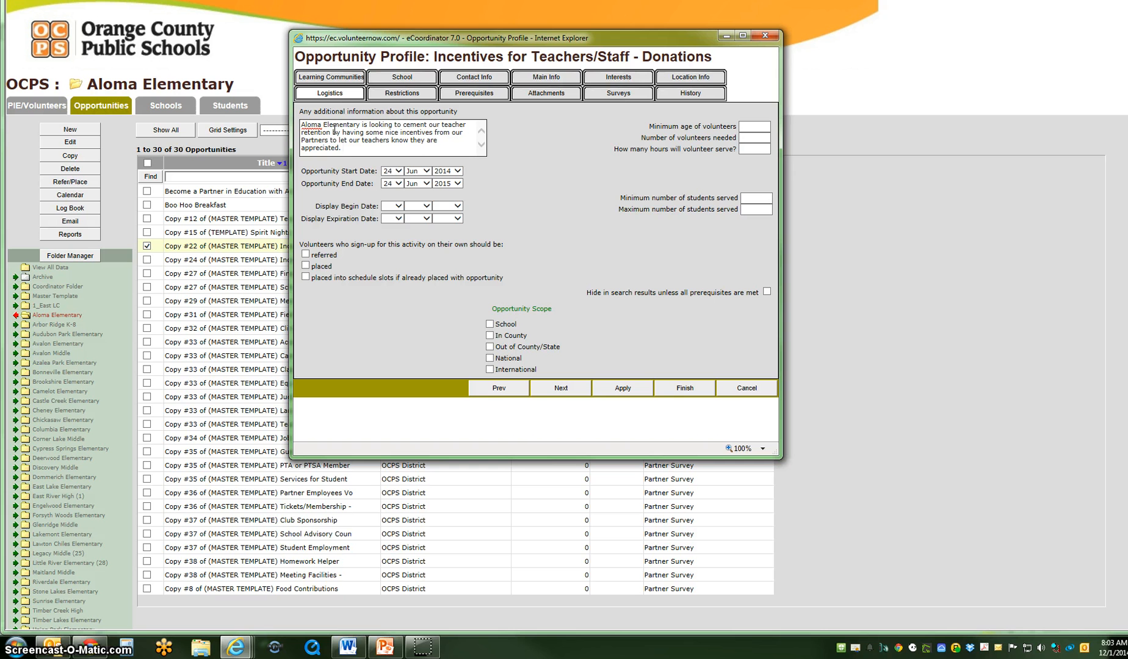
Set the opportunity's start date to 1 Dec 2014
left_click(398, 172)
left_click(400, 173)
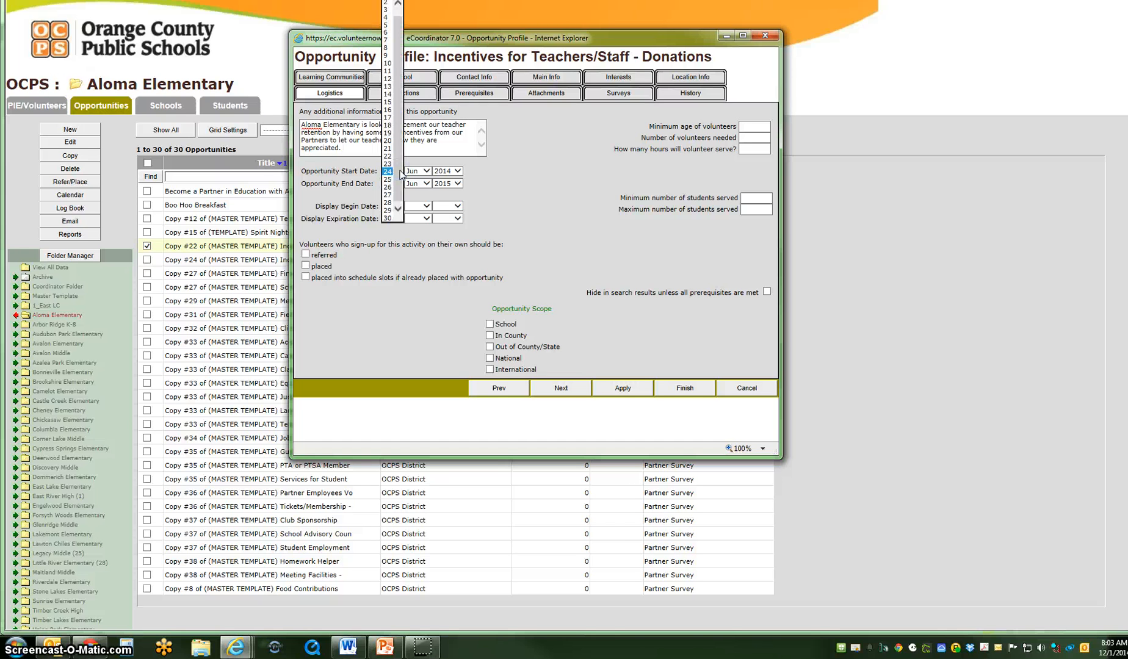
left_click(392, 95)
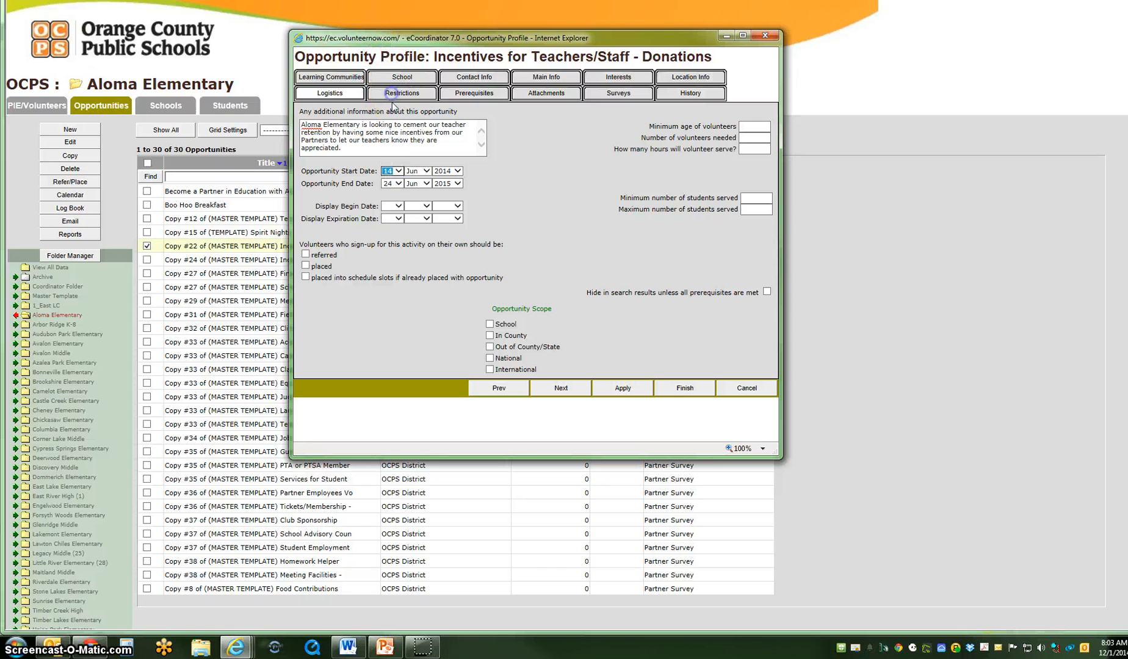
left_click(427, 172)
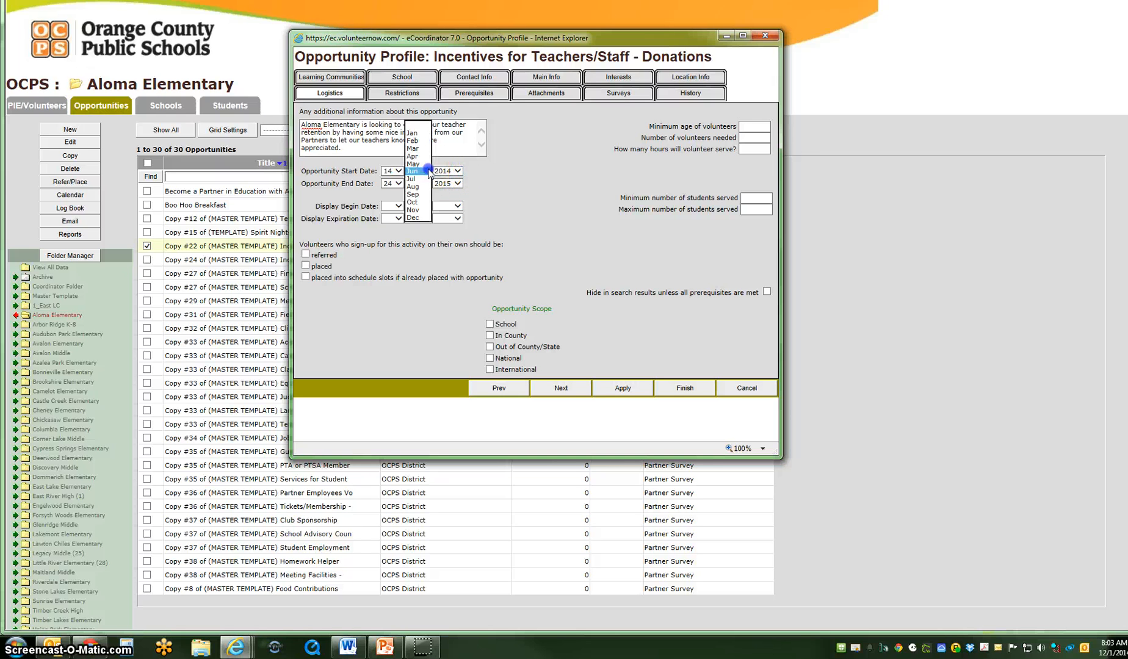
left_click(417, 217)
left_click(397, 171)
left_click(389, 61)
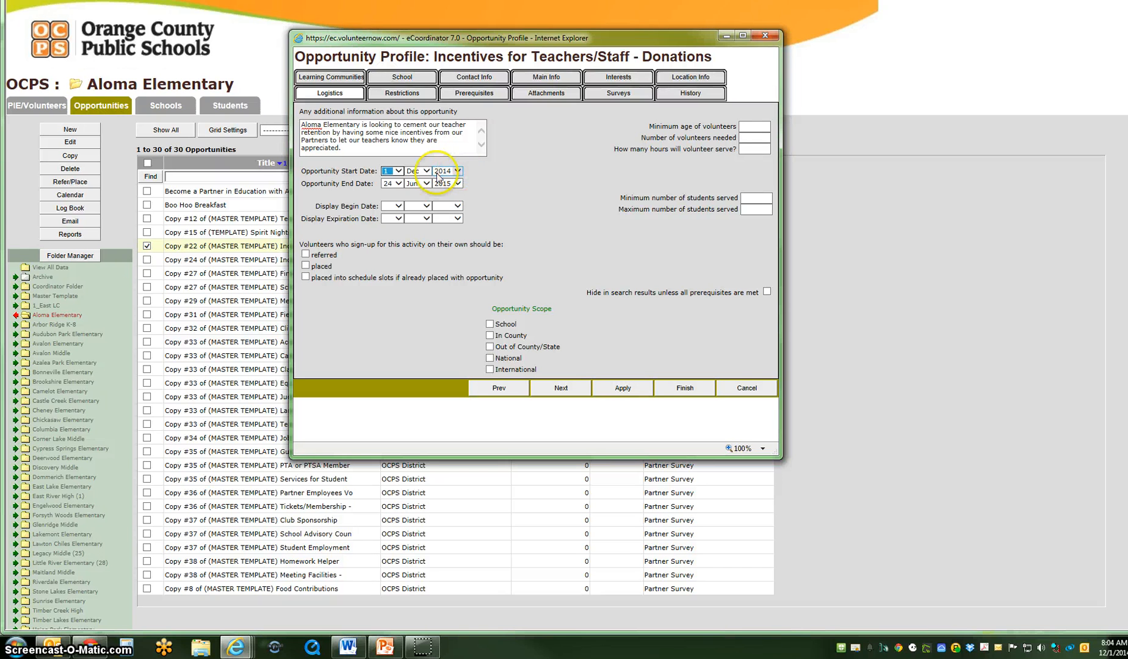
Set the opportunity's end date to 15 Jan 2015
left_click(397, 184)
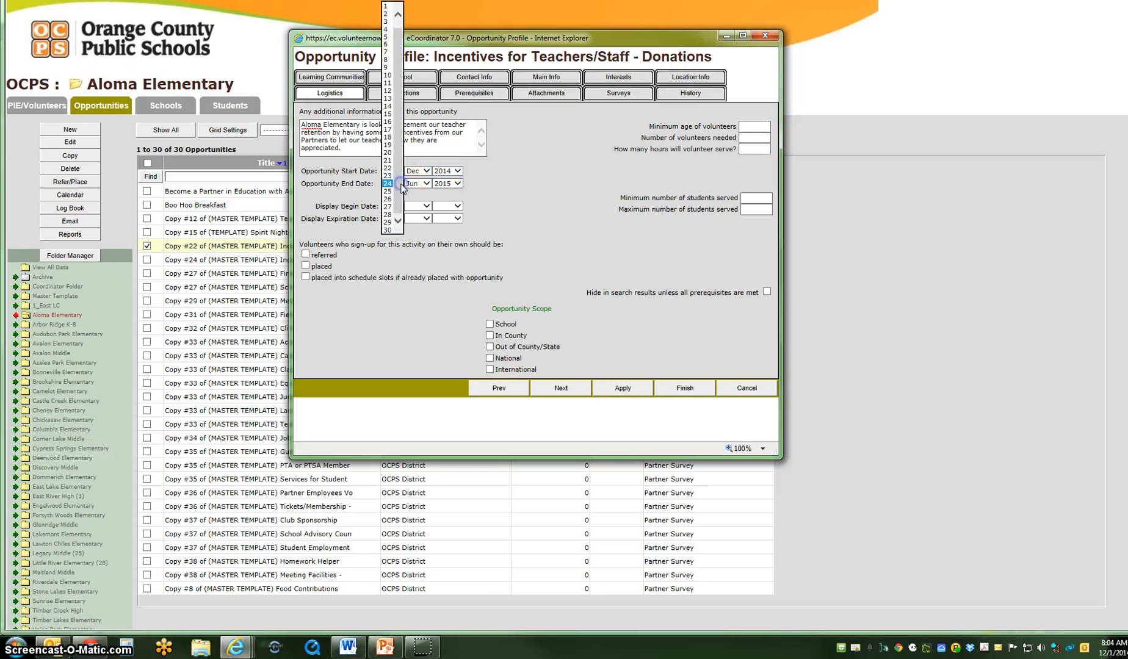
left_click(391, 114)
left_click(425, 184)
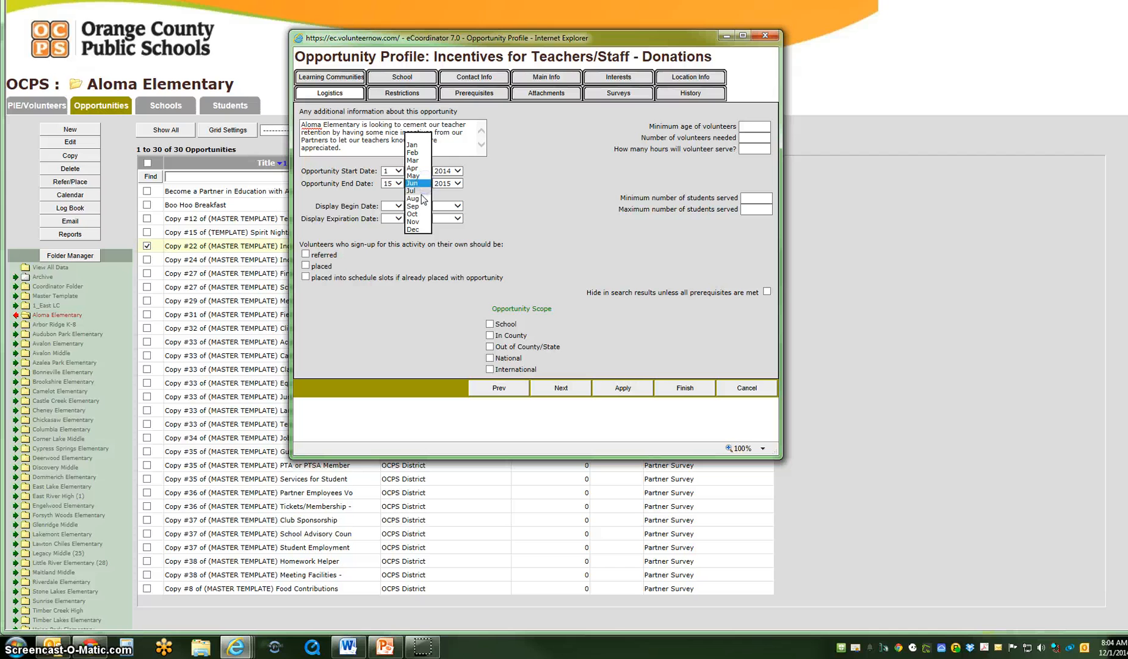
left_click(421, 144)
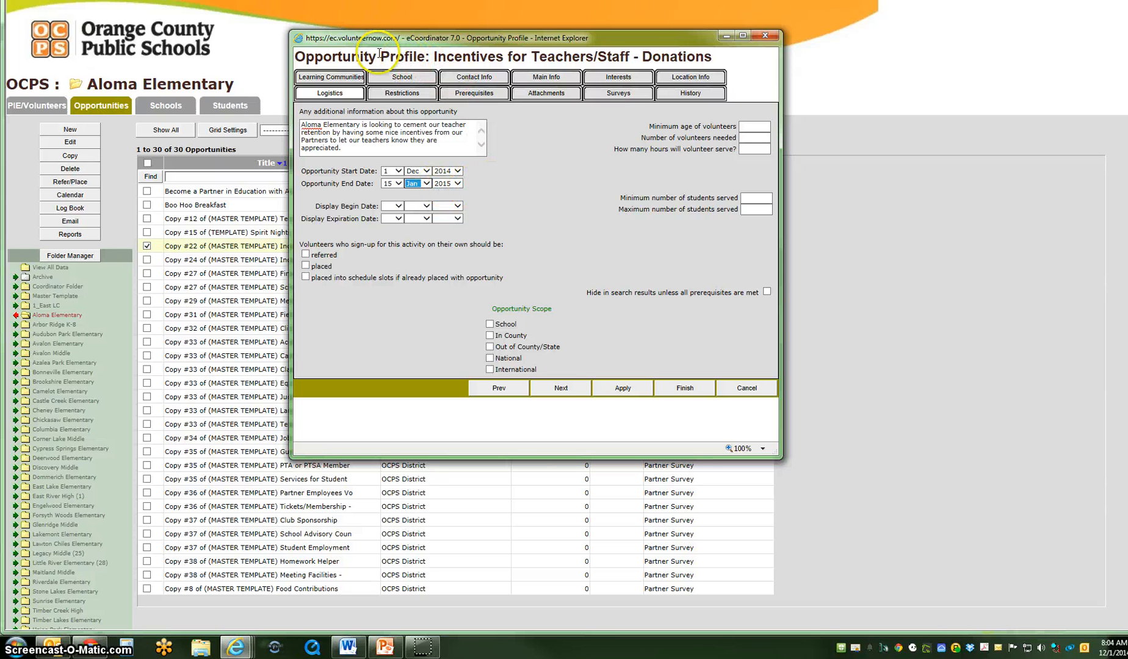
left_click(489, 185)
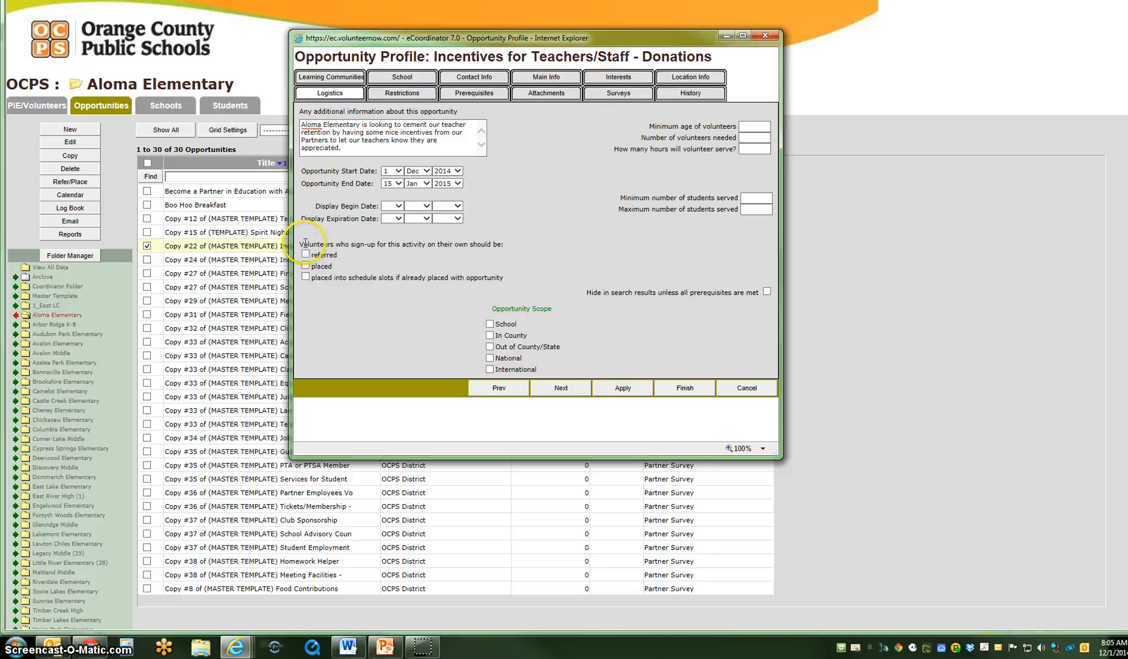
Have volunteers who sign up on their own be placed, and set the opportunity scope to School
left_click_drag(299, 246, 333, 278)
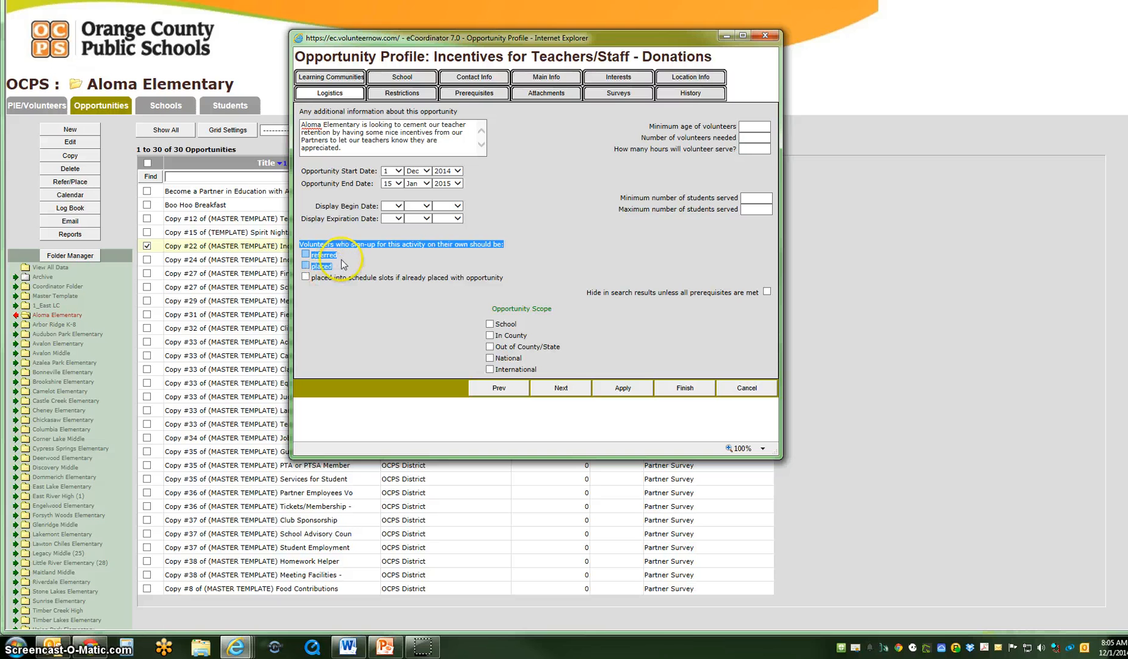
left_click(341, 260)
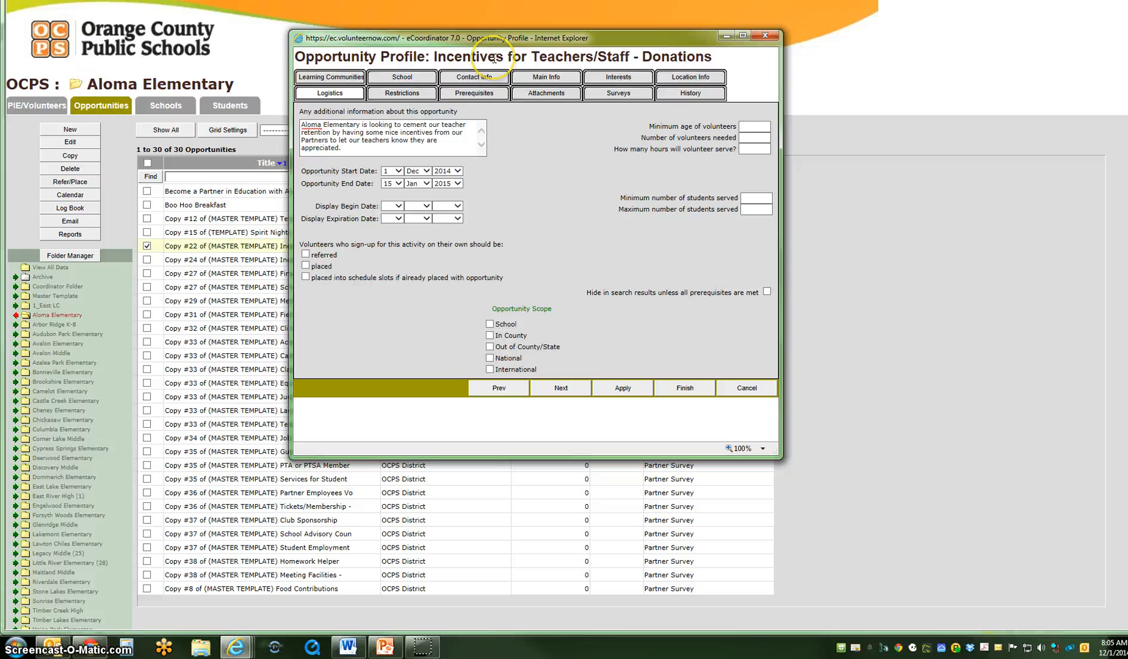
left_click(319, 269)
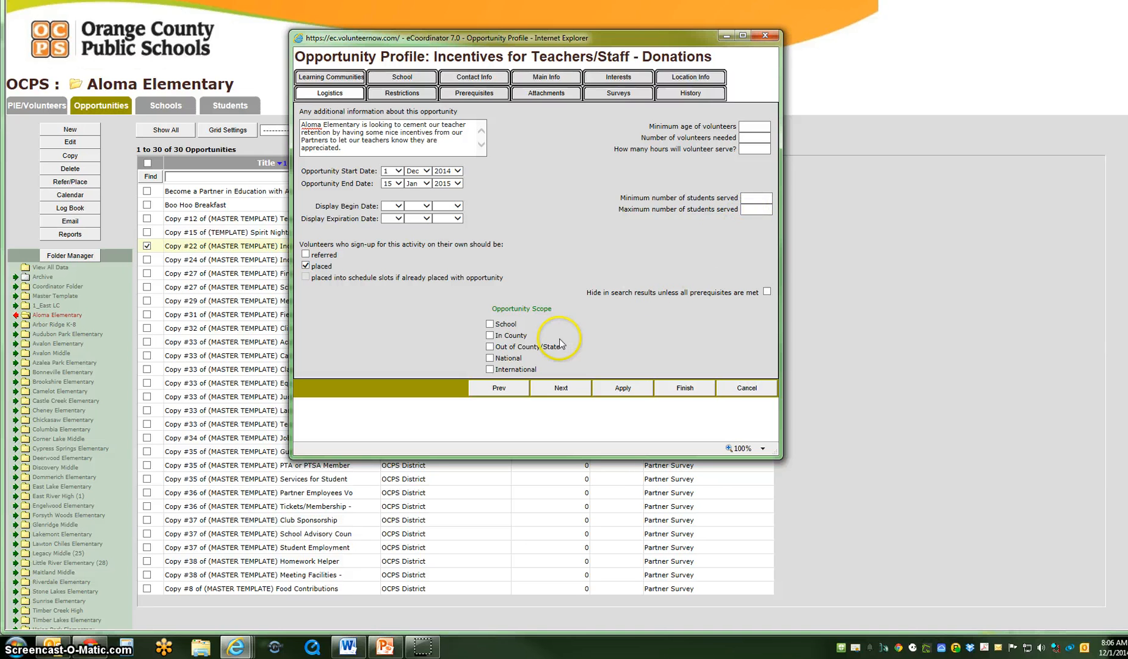
left_click(490, 323)
Advance past the restrictions and prerequisites to the opportunity's attachments
left_click(561, 388)
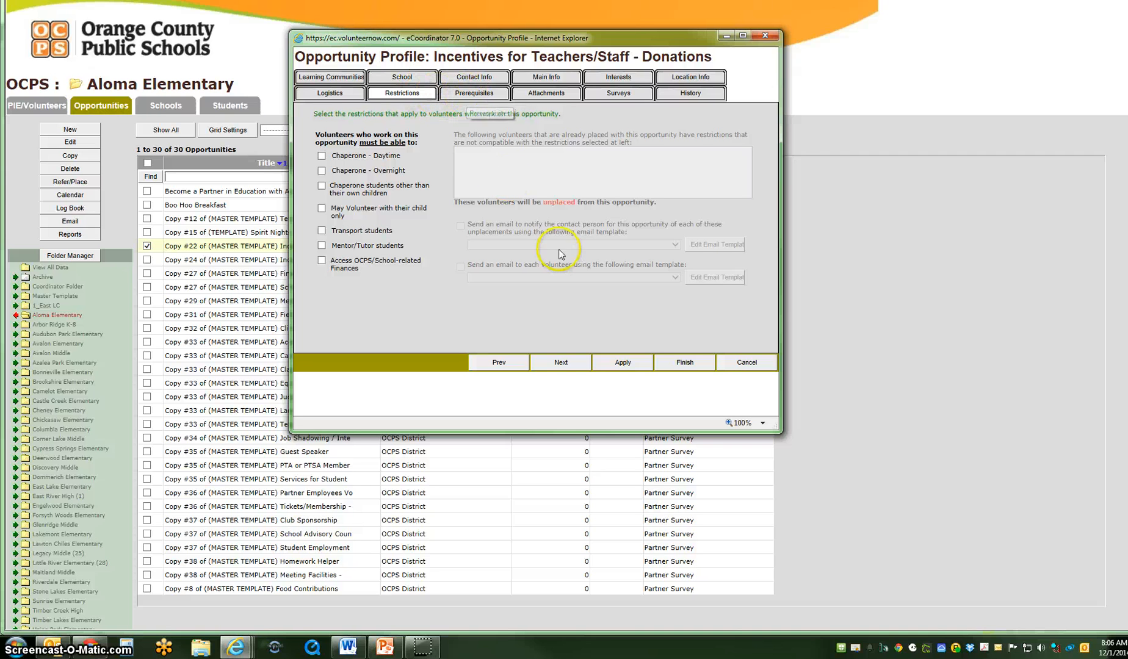
left_click(560, 363)
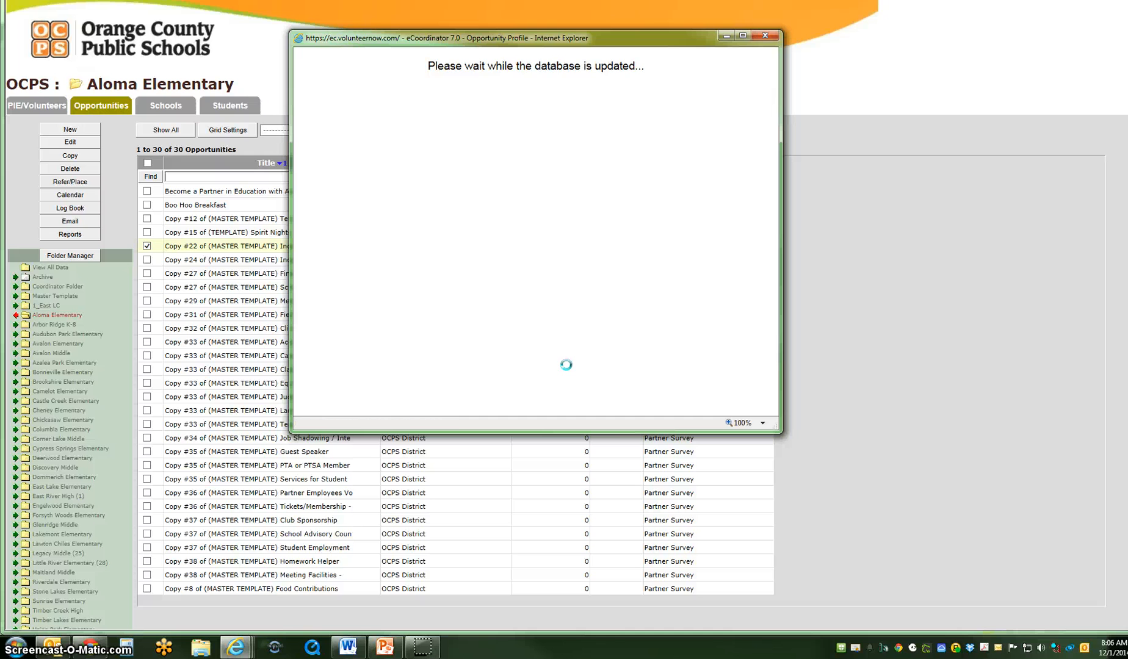
left_click(565, 362)
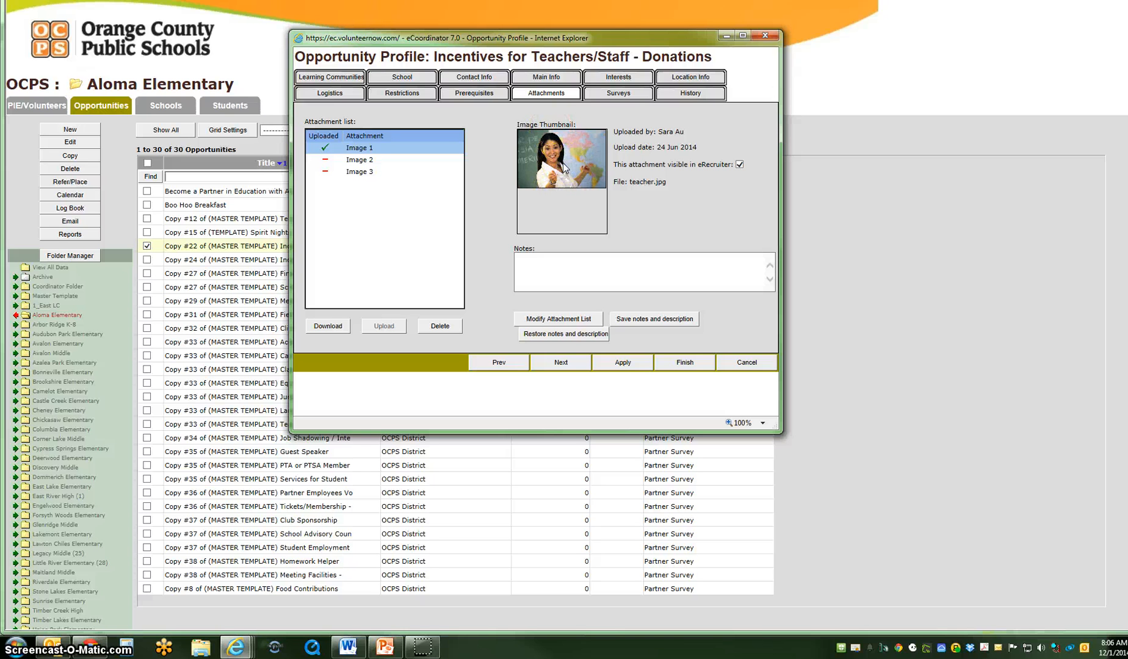
Upload the horizontal Partners in Education logo, New Pie_Logo_hor_8.24.11.jpg, from the PIE logos pictures folder as the Image 2 attachment
left_click(358, 161)
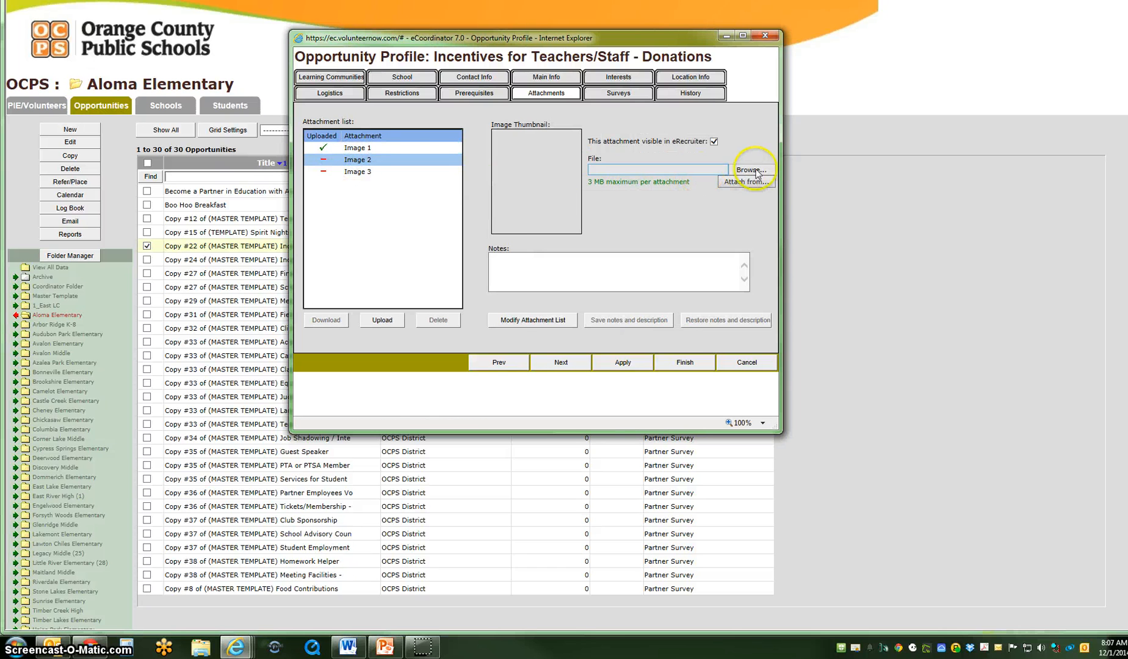
left_click(763, 172)
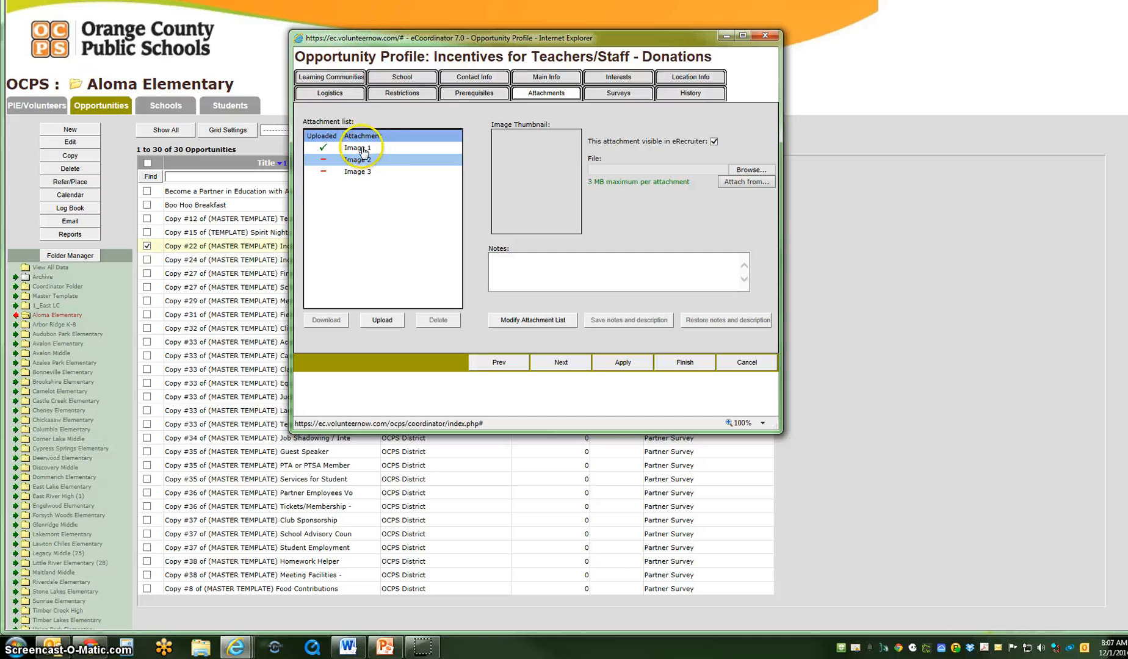
left_click(751, 173)
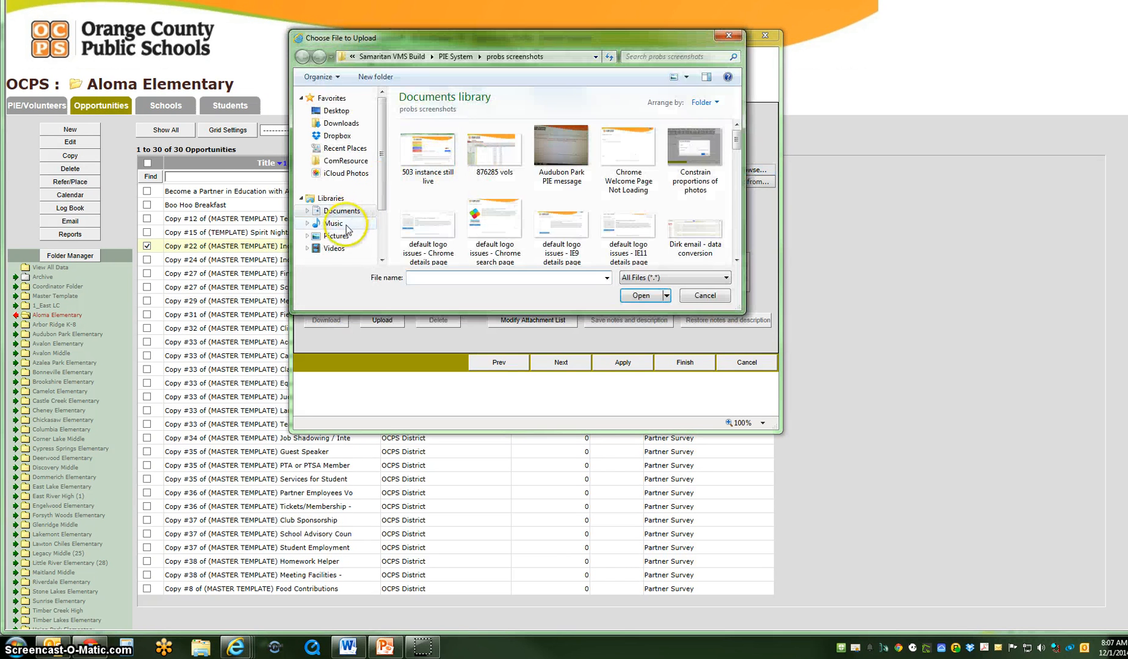
left_click(338, 235)
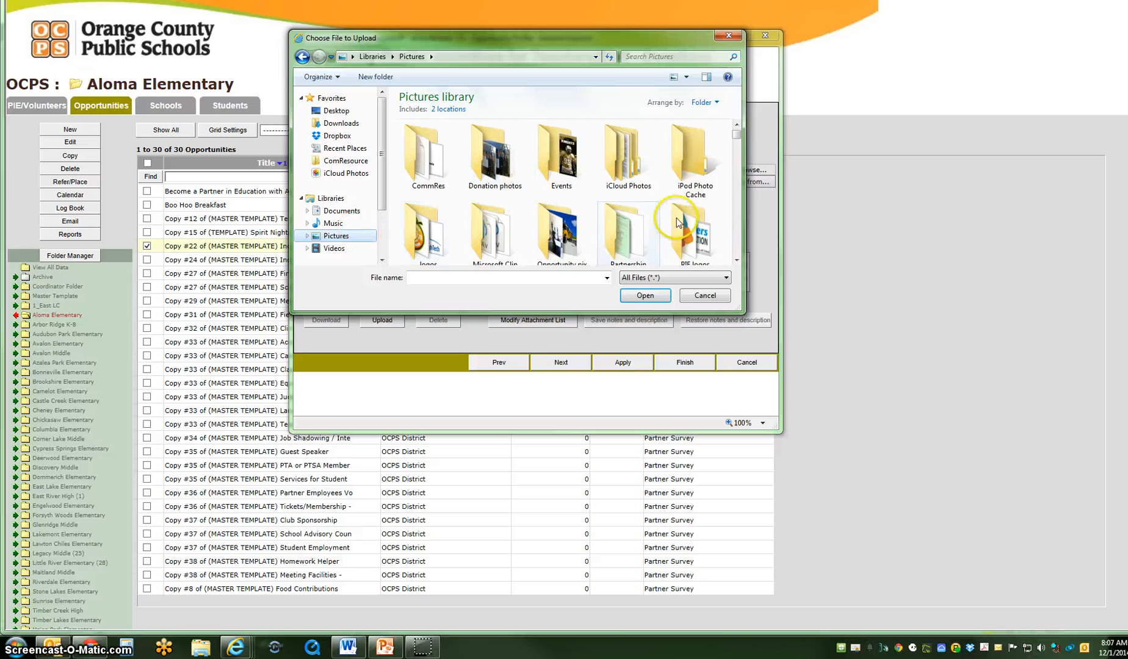
double_click(680, 226)
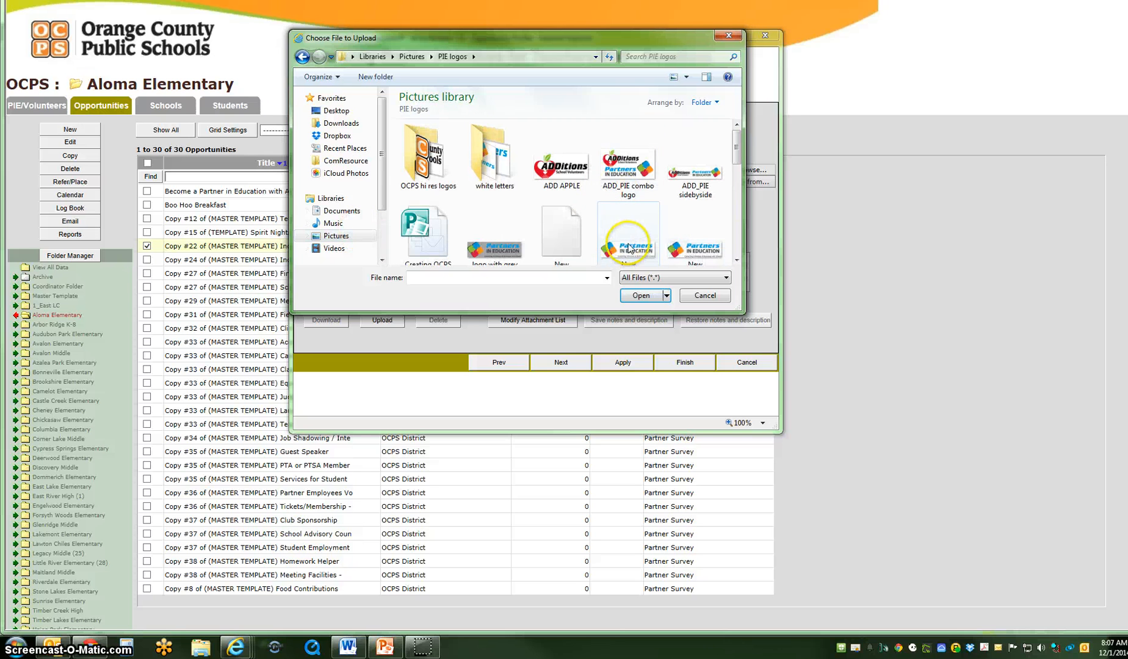
double_click(629, 246)
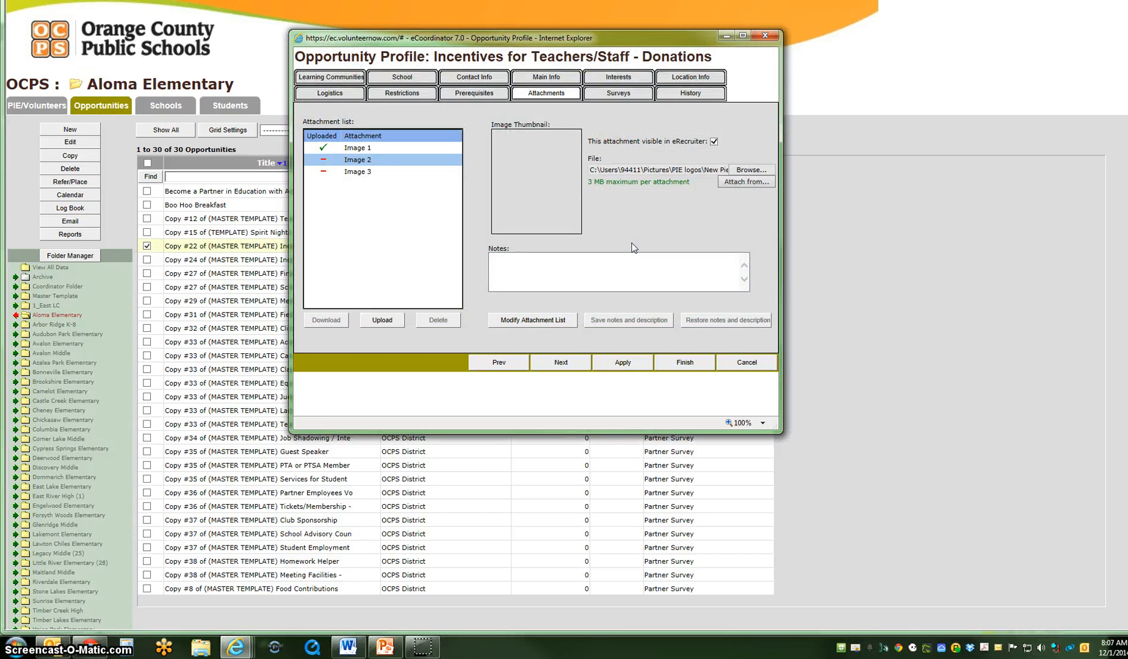
left_click(381, 321)
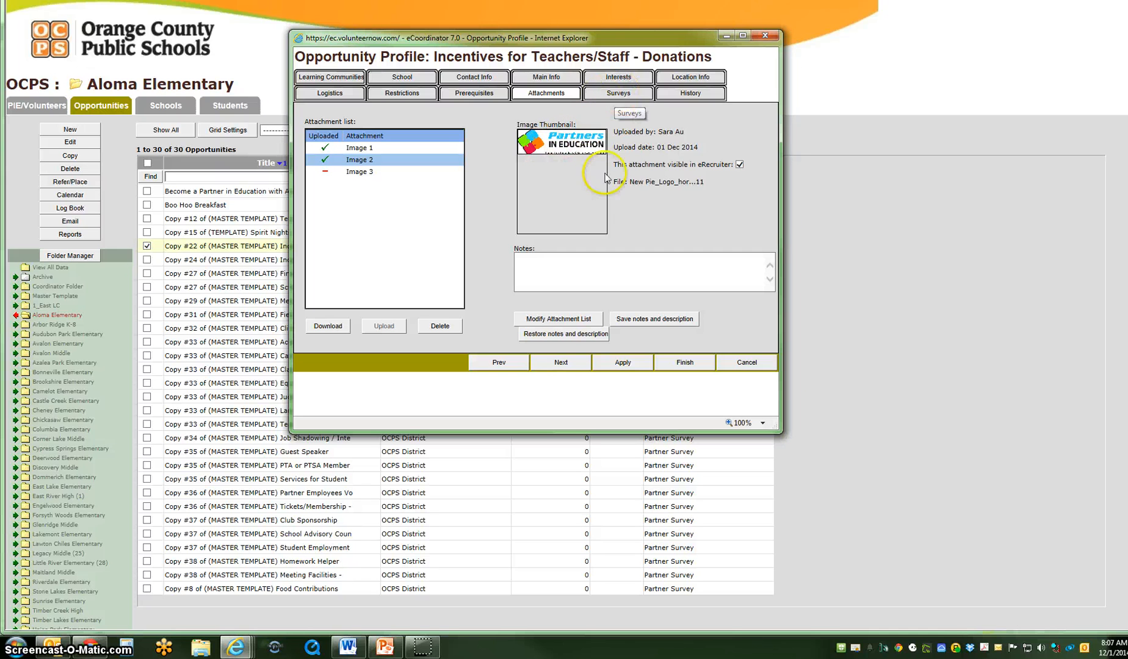
Check which survey templates the opportunity uses for volunteers to report their experiences
left_click(620, 93)
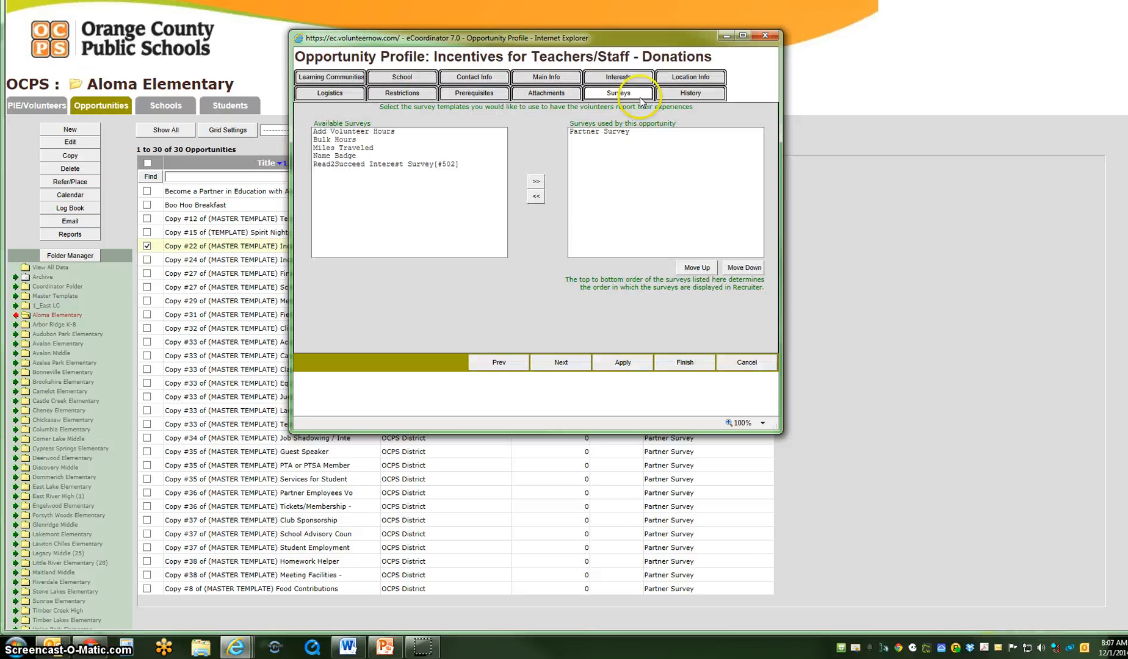
left_click(635, 132)
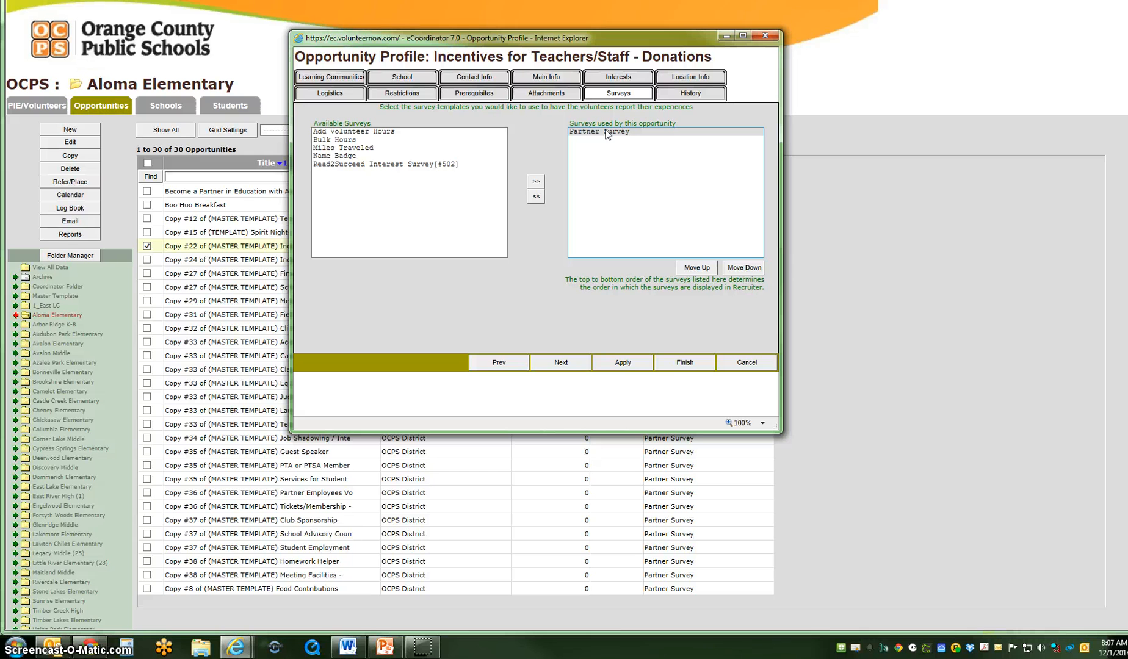
left_click(608, 133)
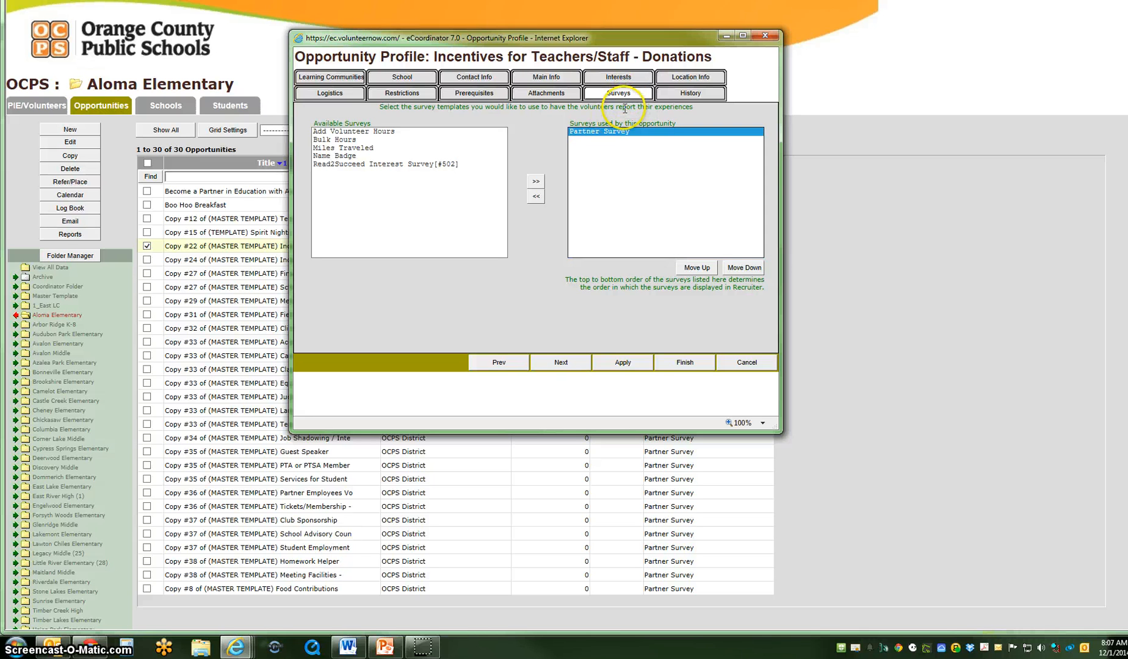
left_click(625, 108)
left_click(622, 134)
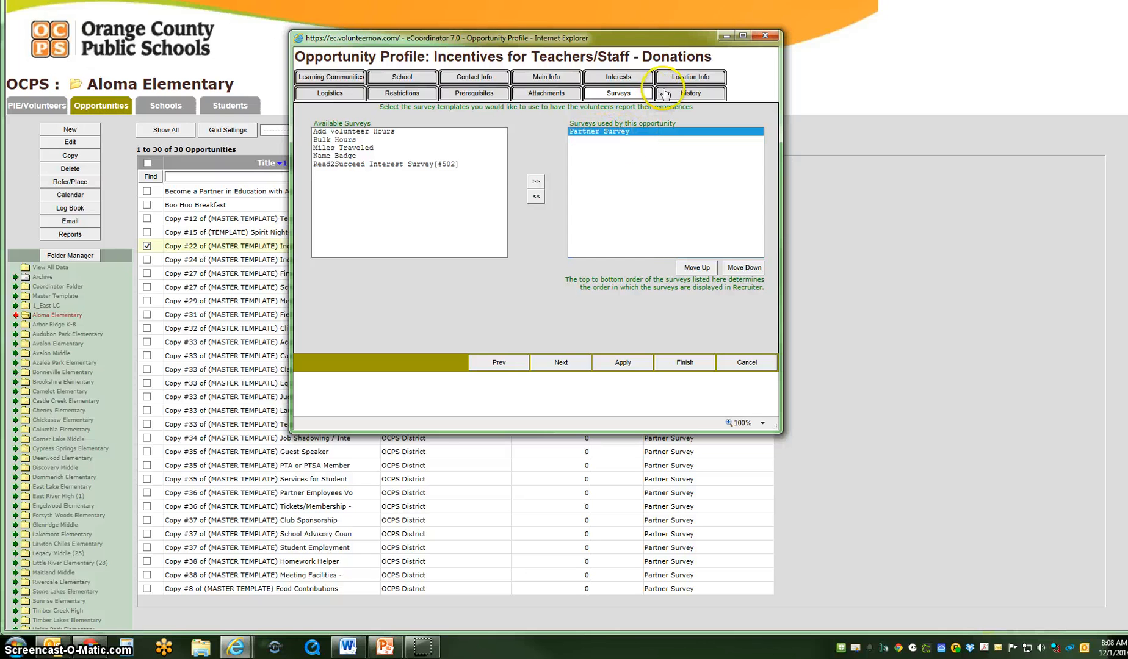
Review the opportunity's history of profile changes, and finish editing to save the opportunity
left_click(686, 97)
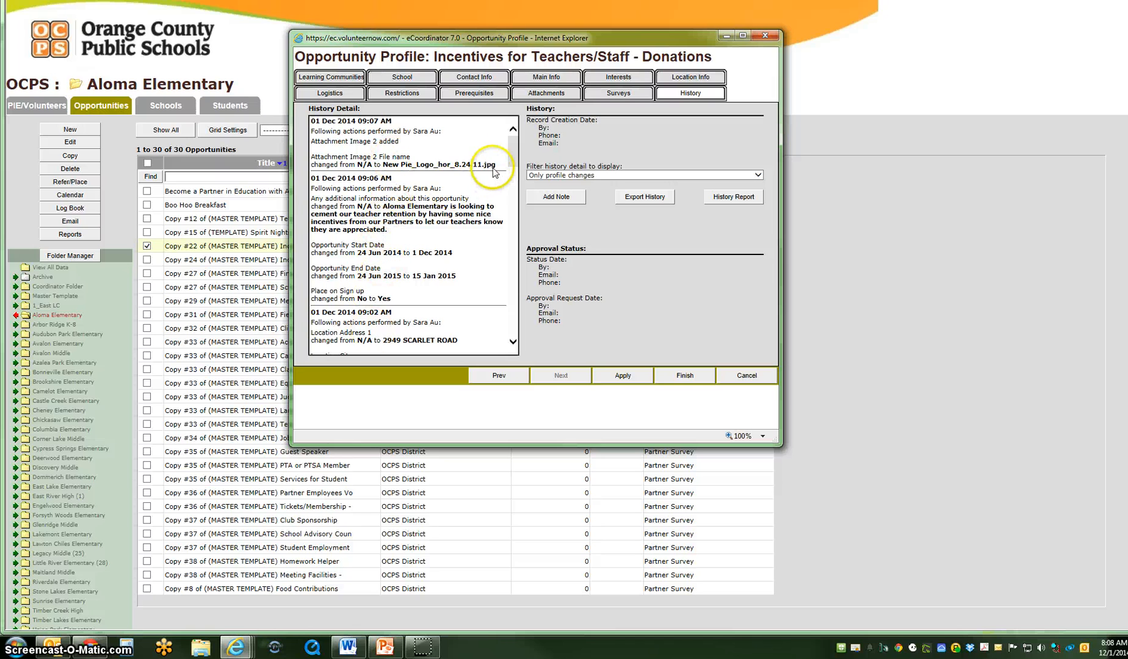
mouse_move(513, 151)
left_mouse_down()
mouse_move(511, 182)
mouse_move(511, 139)
left_mouse_up()
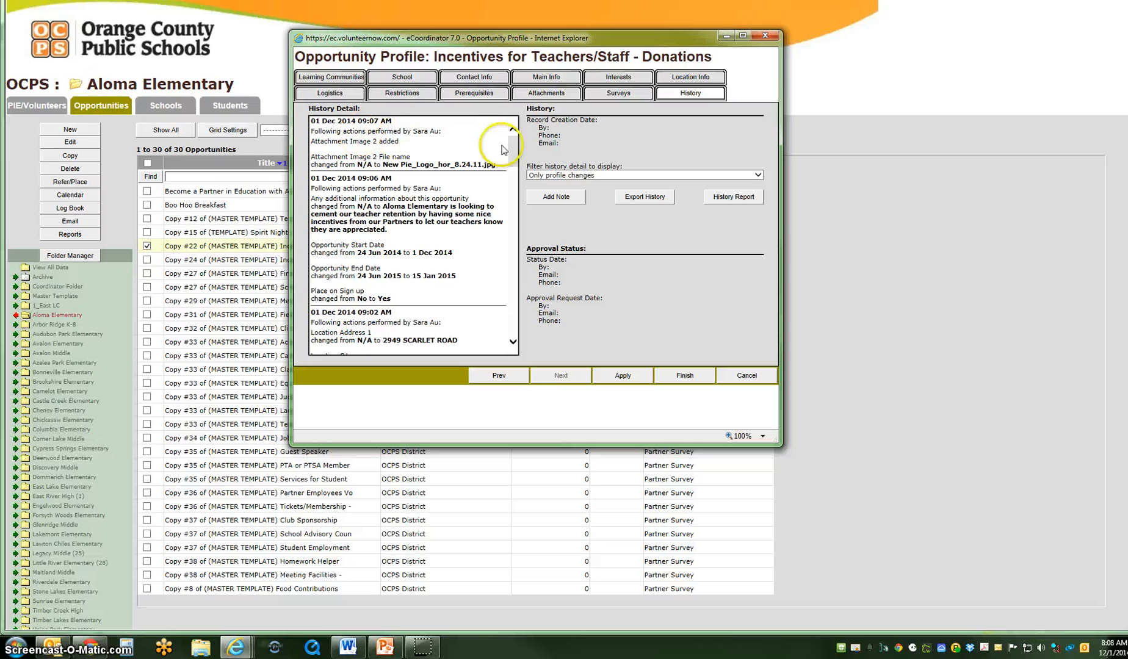
left_click_drag(514, 149, 515, 151)
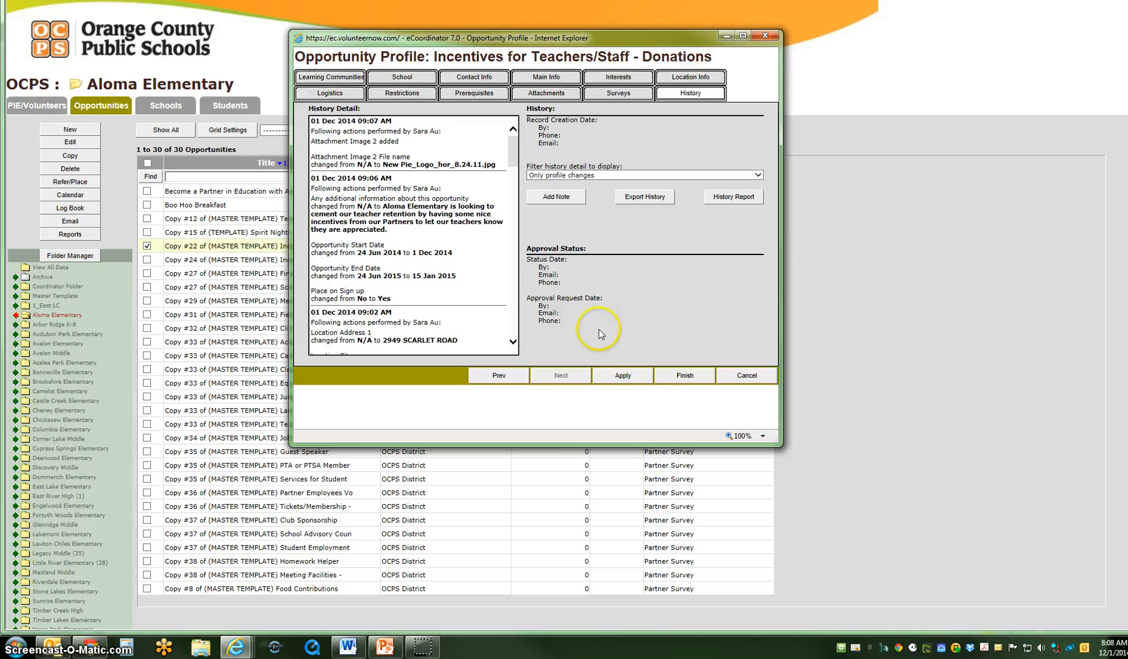
left_click(679, 378)
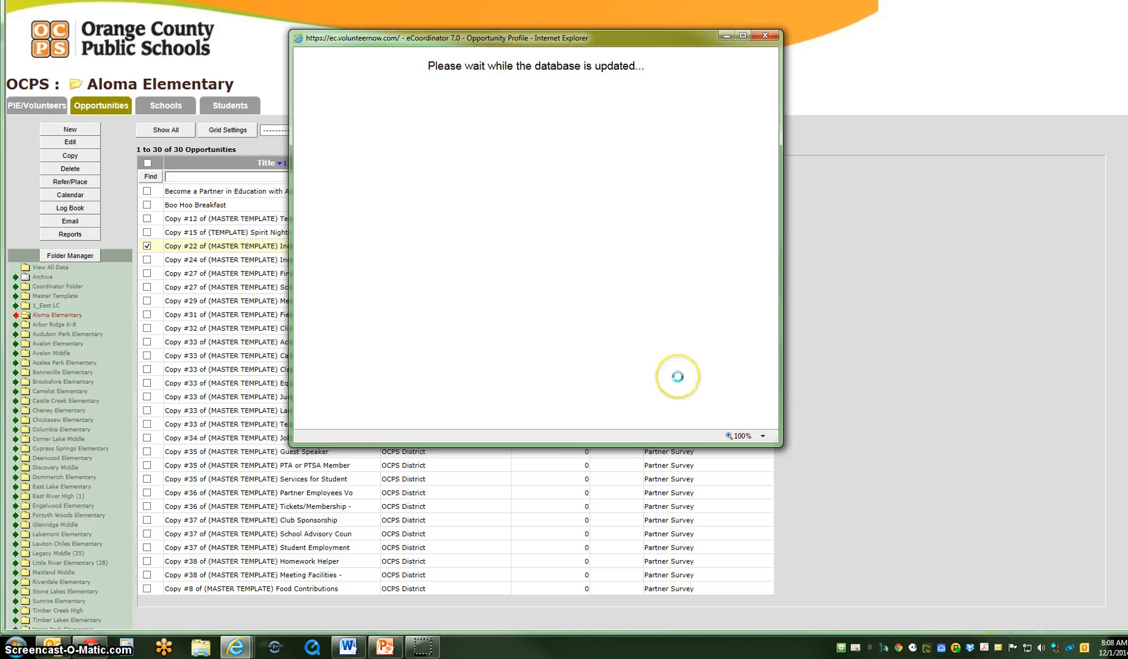